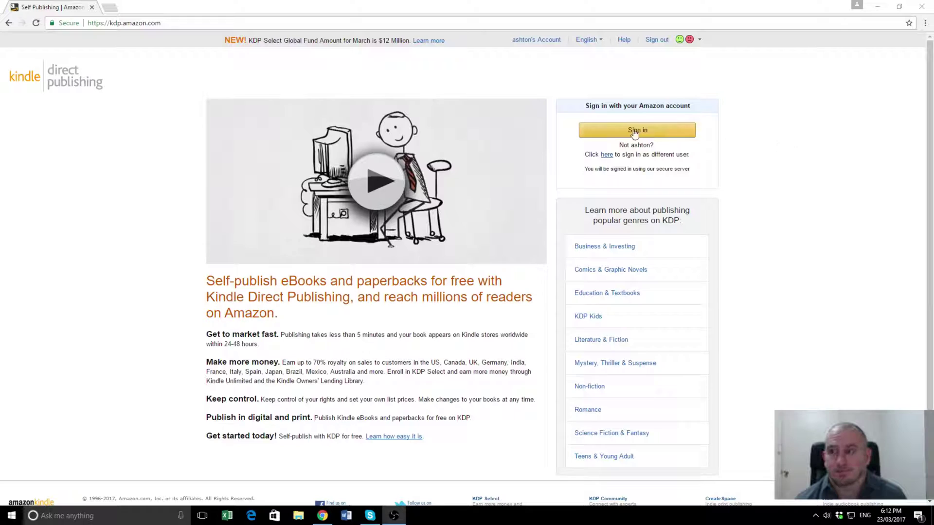
Step: Sign in to the KDP account from the home page
{"action": "left_click", "coordinate": [649, 132]}
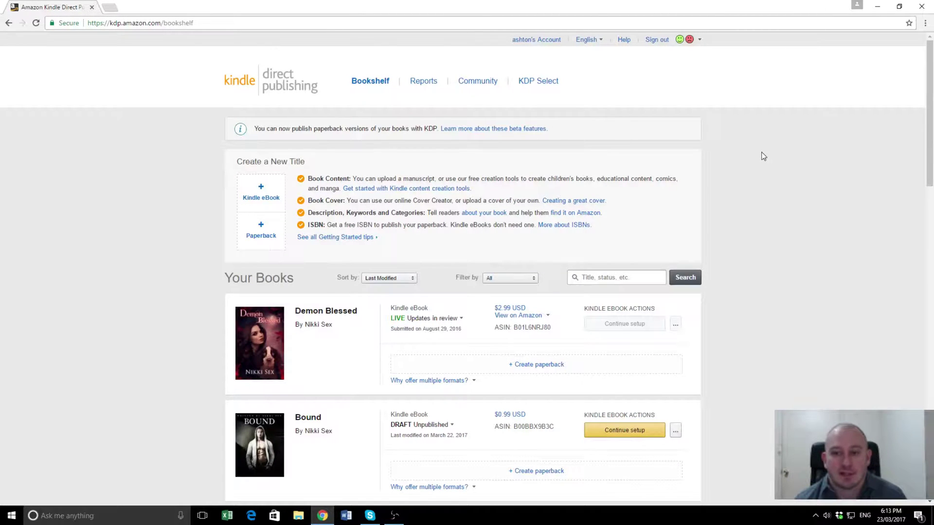
Step: Look over the Bookshelf titles, then start a new Kindle eBook title
{"action": "scroll", "coordinate": [759, 270], "scroll_direction": "down", "scroll_amount": 5}
{"action": "scroll", "coordinate": [763, 253], "scroll_direction": "up", "scroll_amount": 2}
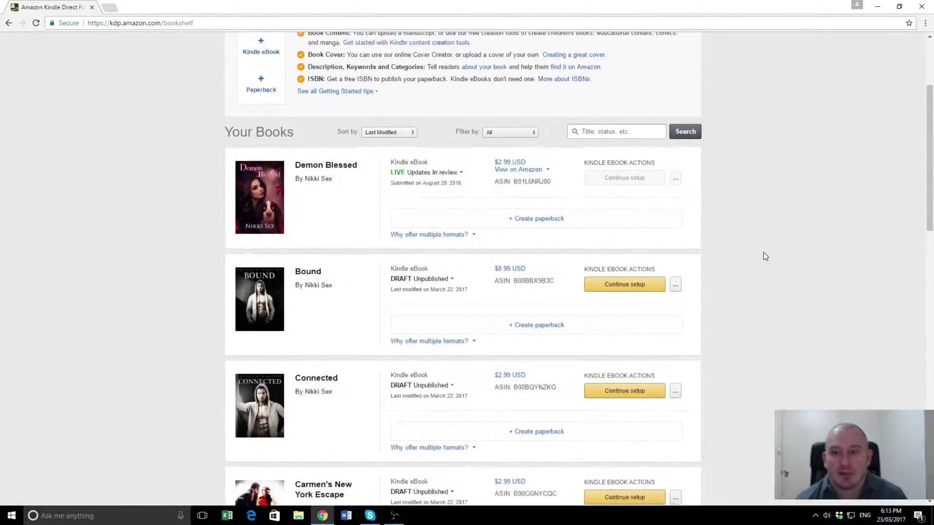
{"action": "scroll", "coordinate": [763, 257], "scroll_direction": "up", "scroll_amount": 2}
{"action": "scroll", "coordinate": [805, 252], "scroll_direction": "up", "scroll_amount": 1}
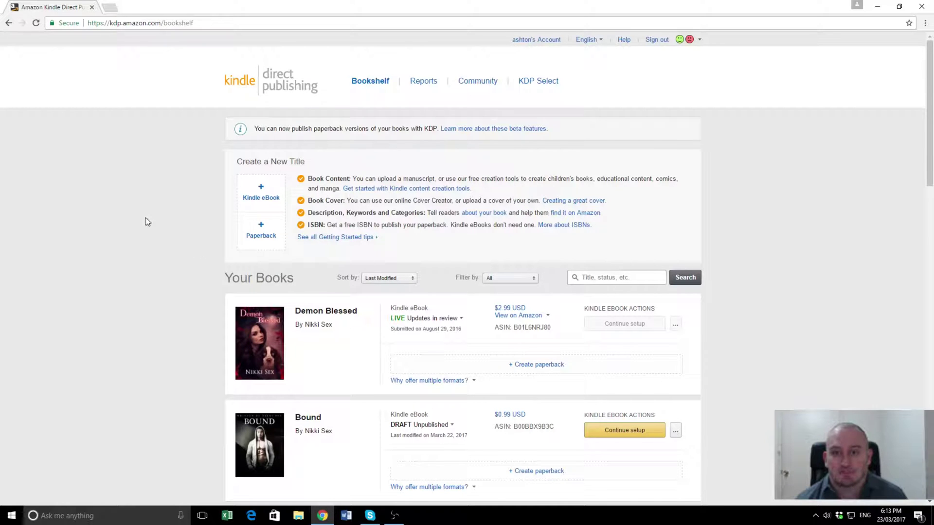
{"action": "left_click", "coordinate": [268, 198]}
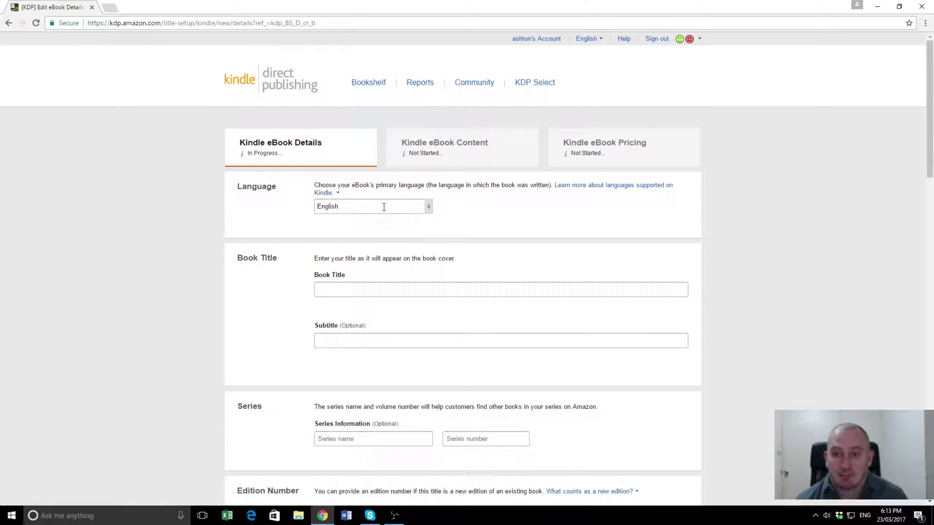
Step: Enter 'Demon Lost' as the book title
{"action": "left_click", "coordinate": [380, 290]}
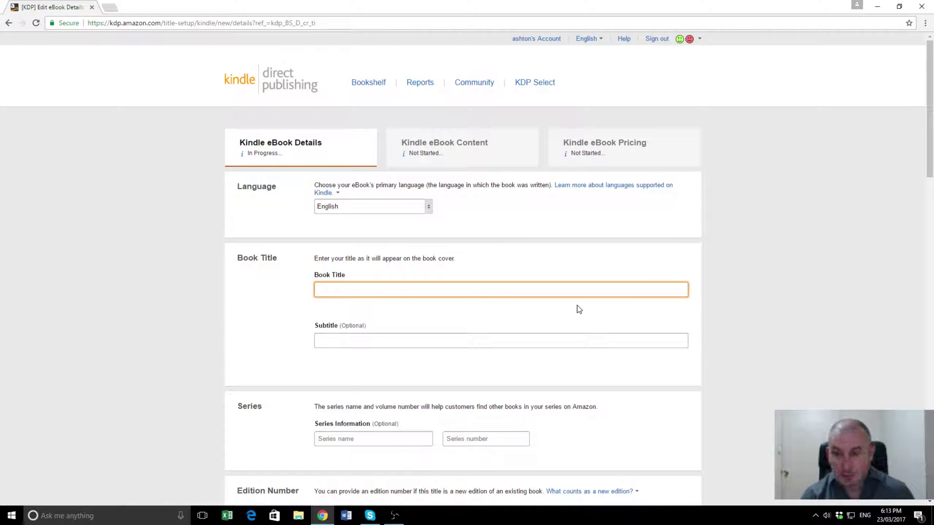
{"action": "type", "text": "Demon"}
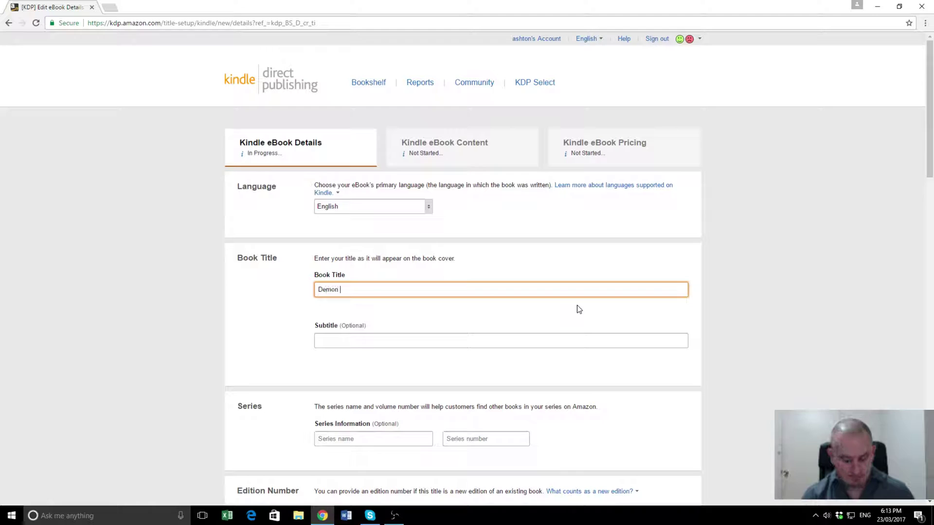
{"action": "type", "text": " Lost"}
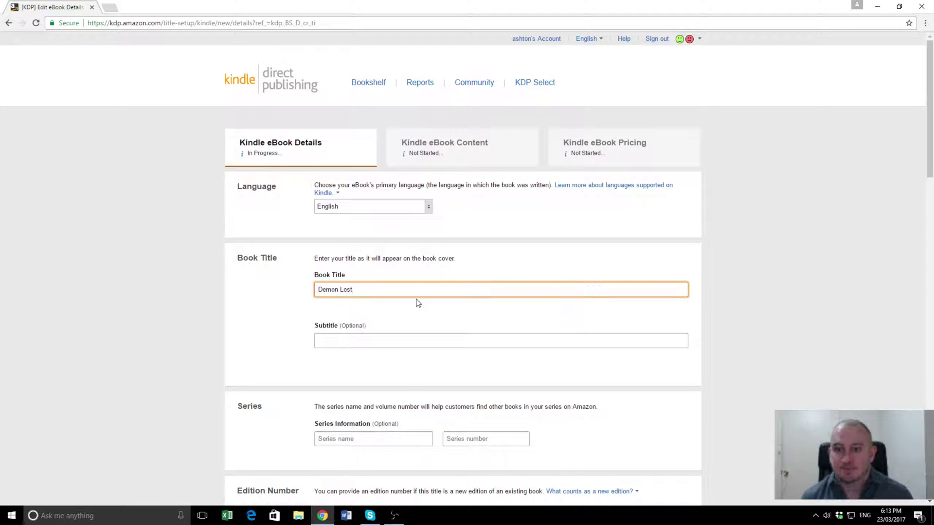
{"action": "left_click_drag", "start_coordinate": [253, 257], "coordinate": [257, 258]}
{"action": "left_click", "coordinate": [356, 338]}
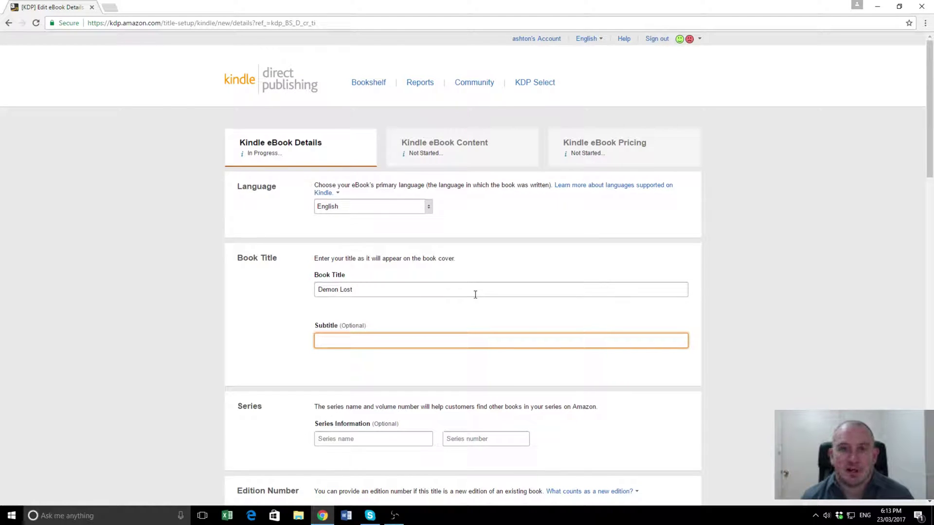
{"action": "scroll", "coordinate": [475, 294], "scroll_direction": "down", "scroll_amount": 3}
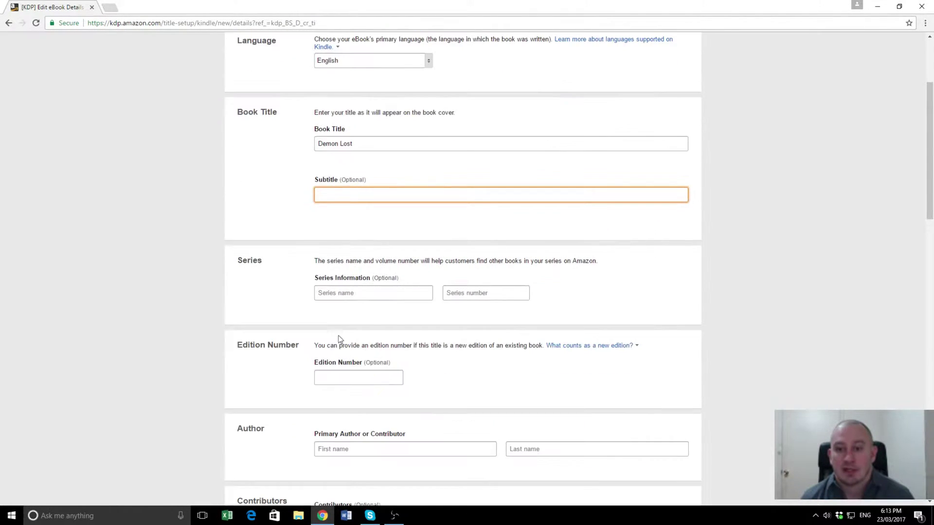
Step: Set the series name to 'Demon Blessed' with series number 2
{"action": "left_click", "coordinate": [357, 294]}
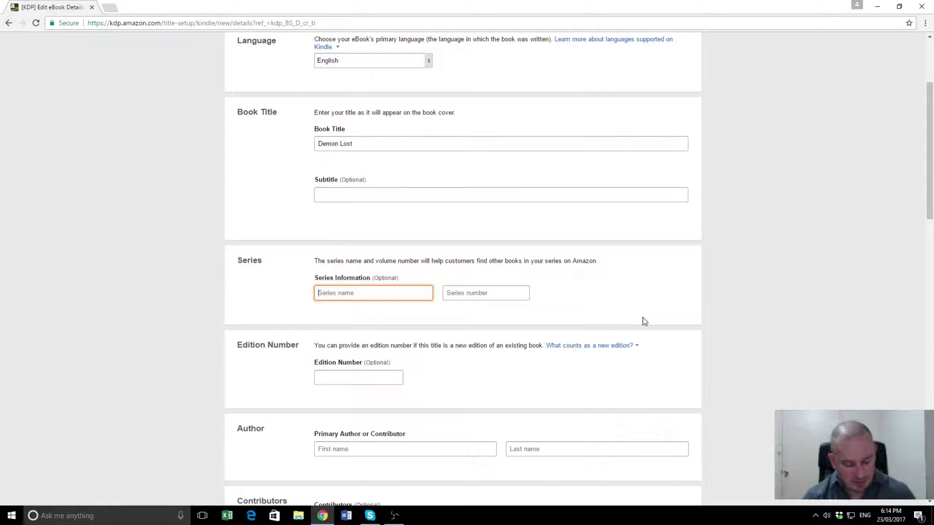
{"action": "type", "text": "Demon Blessed"}
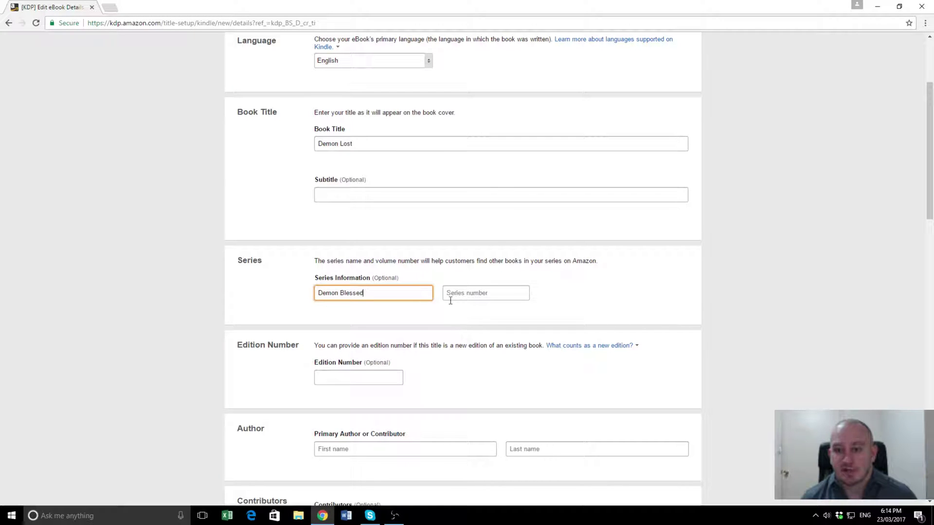
{"action": "left_click", "coordinate": [473, 294]}
{"action": "type", "text": "2"}
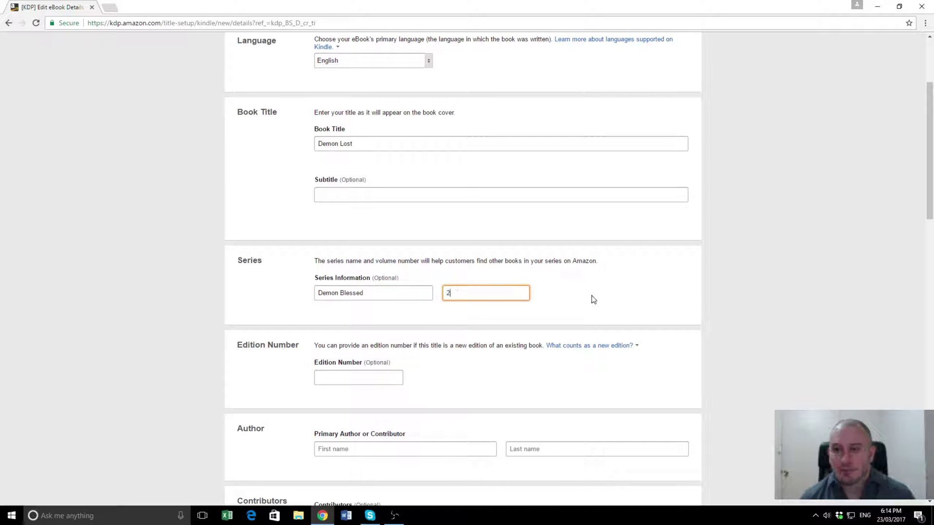
{"action": "left_click", "coordinate": [594, 300]}
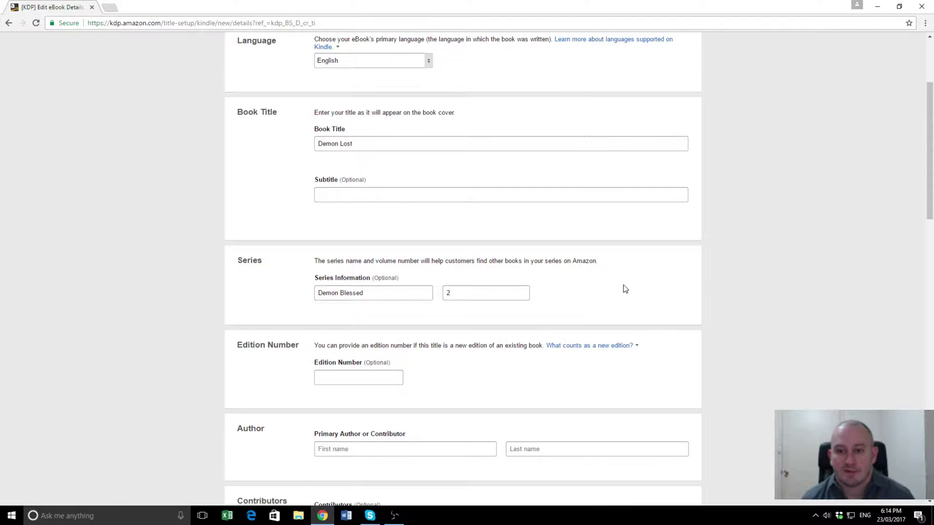
Step: Enter the primary author's first and last name
{"action": "scroll", "coordinate": [625, 289], "scroll_direction": "down", "scroll_amount": 1}
{"action": "scroll", "coordinate": [625, 289], "scroll_direction": "down", "scroll_amount": 1}
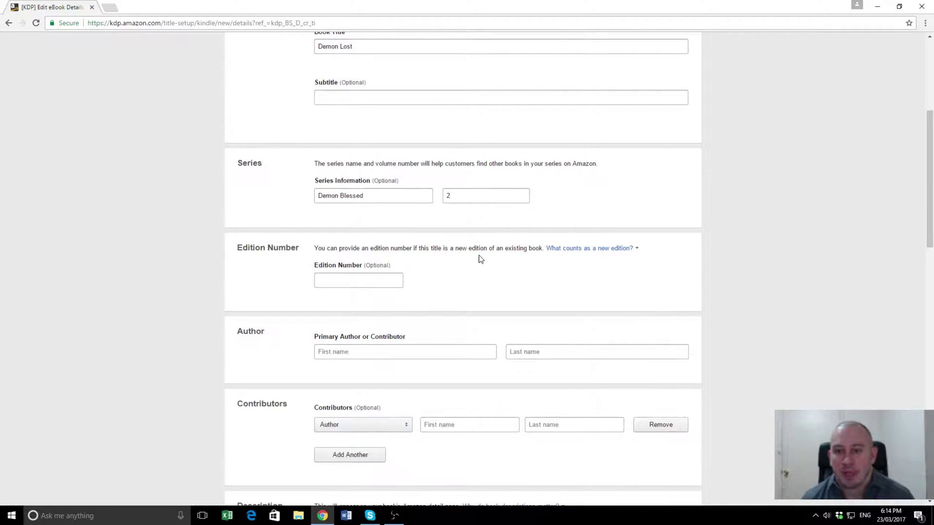
{"action": "scroll", "coordinate": [495, 259], "scroll_direction": "down", "scroll_amount": 2}
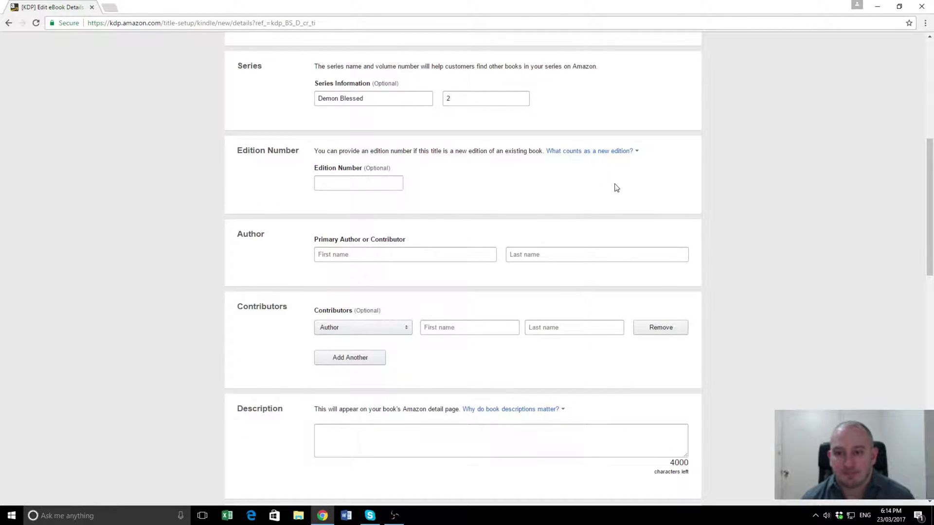
{"action": "left_click", "coordinate": [373, 257]}
{"action": "type", "text": "N"}
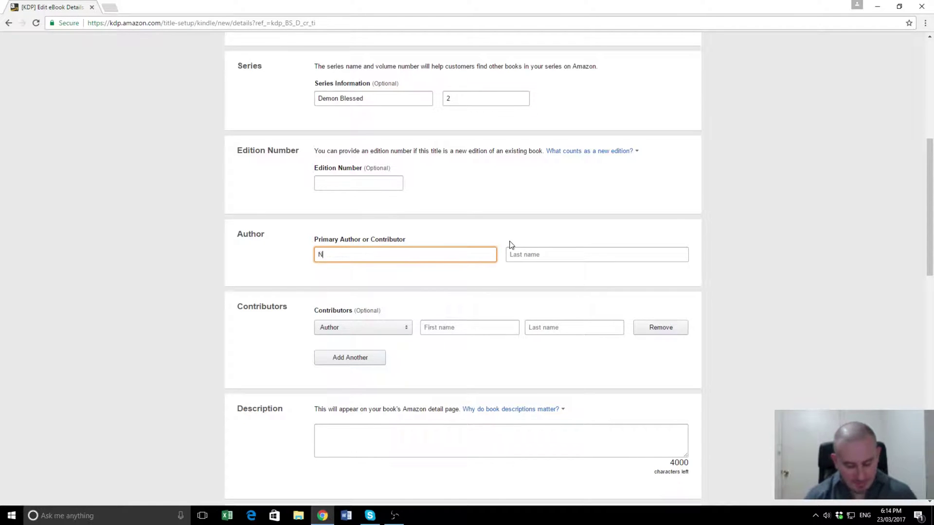
{"action": "type", "text": "ikki"}
{"action": "key", "text": "Tab"}
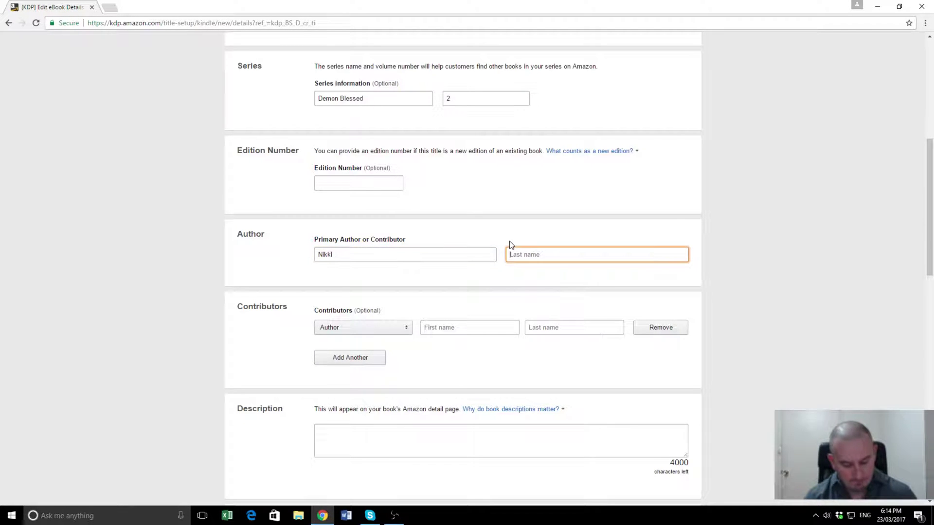
{"action": "type", "text": "Sex"}
Step: Keep Author as the contributor role and make the Description box taller
{"action": "scroll", "coordinate": [578, 267], "scroll_direction": "down", "scroll_amount": 2}
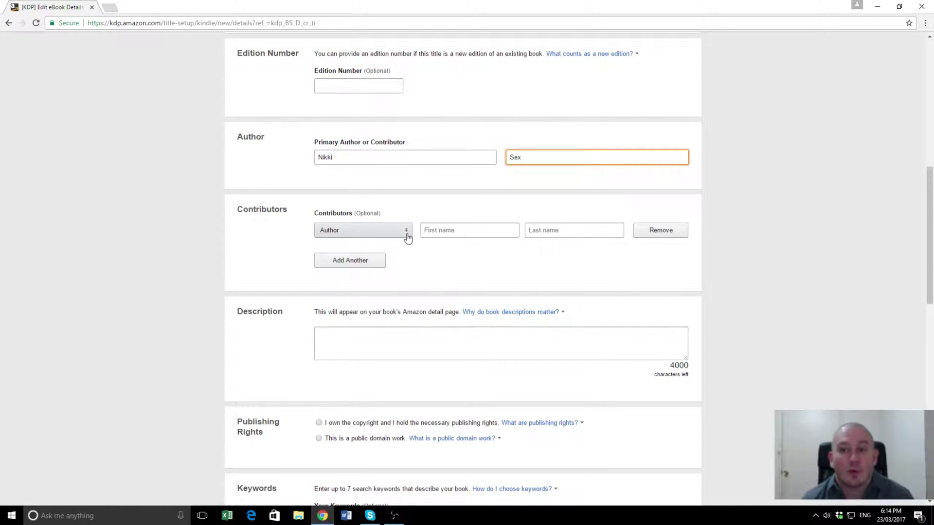
{"action": "left_click", "coordinate": [400, 237]}
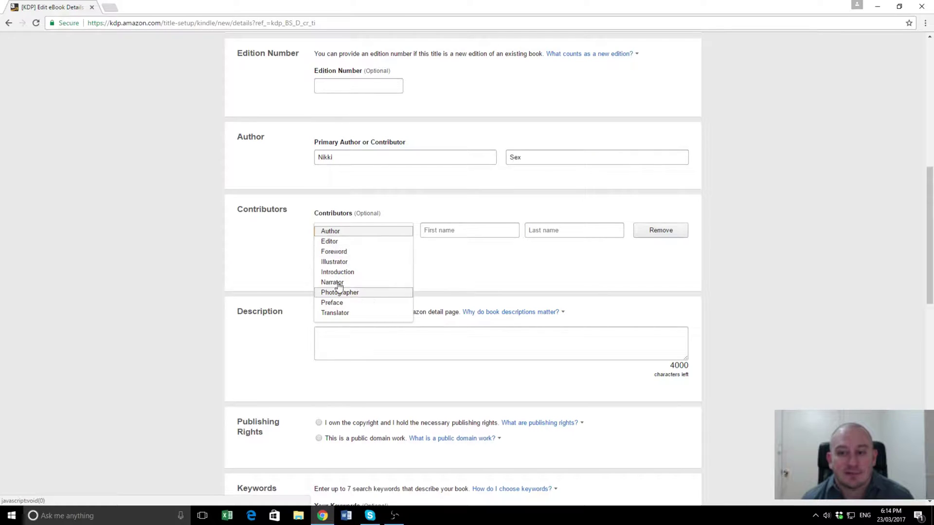
{"action": "left_click", "coordinate": [176, 194]}
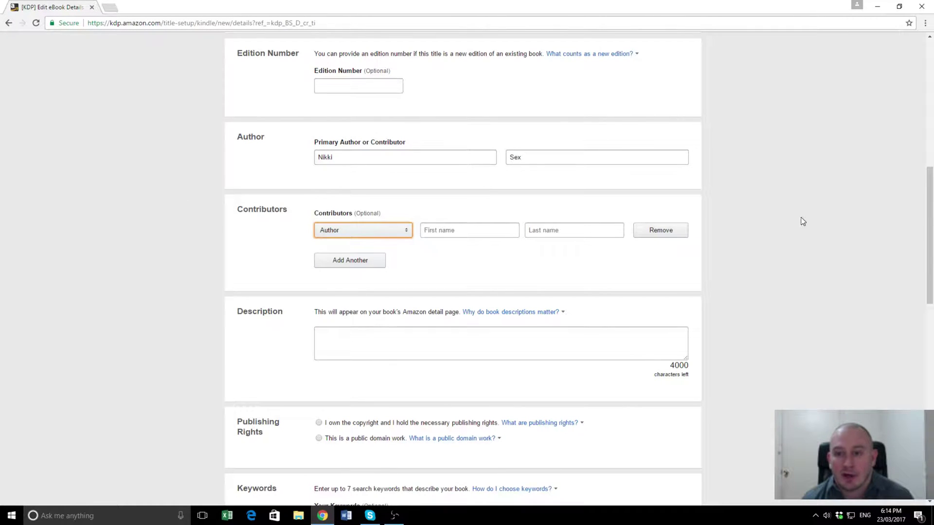
{"action": "scroll", "coordinate": [588, 267], "scroll_direction": "down", "scroll_amount": 1}
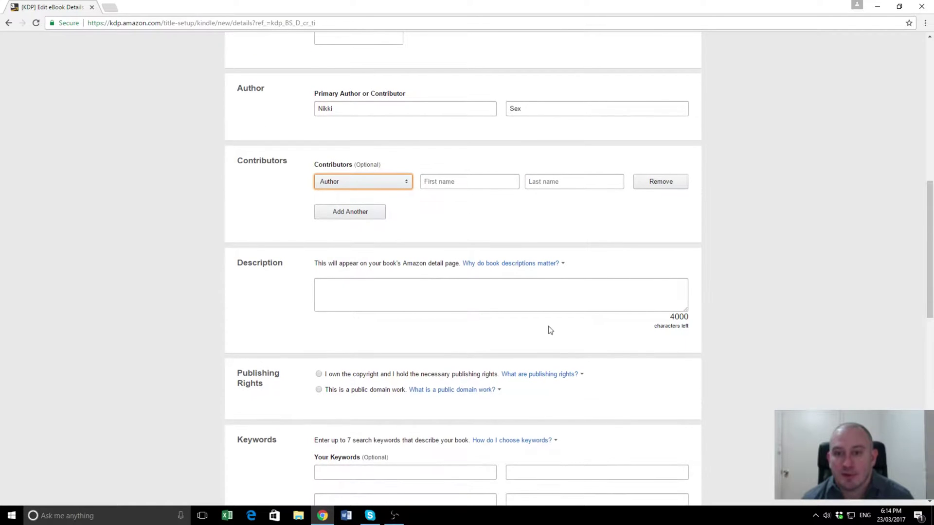
{"action": "left_click_drag", "start_coordinate": [686, 309], "coordinate": [690, 365]}
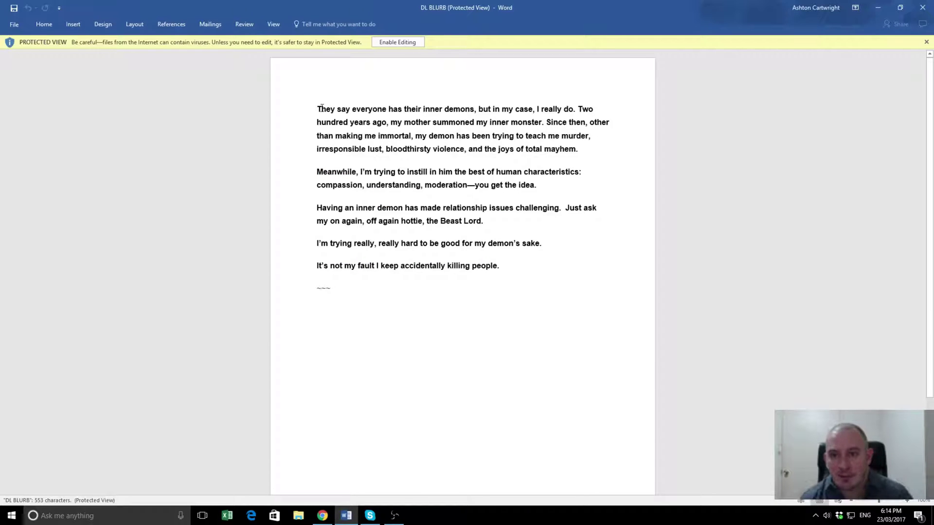
Step: Copy the blurb from the DL BLURB Word document and return to the KDP page
{"action": "left_click_drag", "start_coordinate": [317, 108], "coordinate": [500, 270]}
{"action": "key", "text": "ctrl+c"}
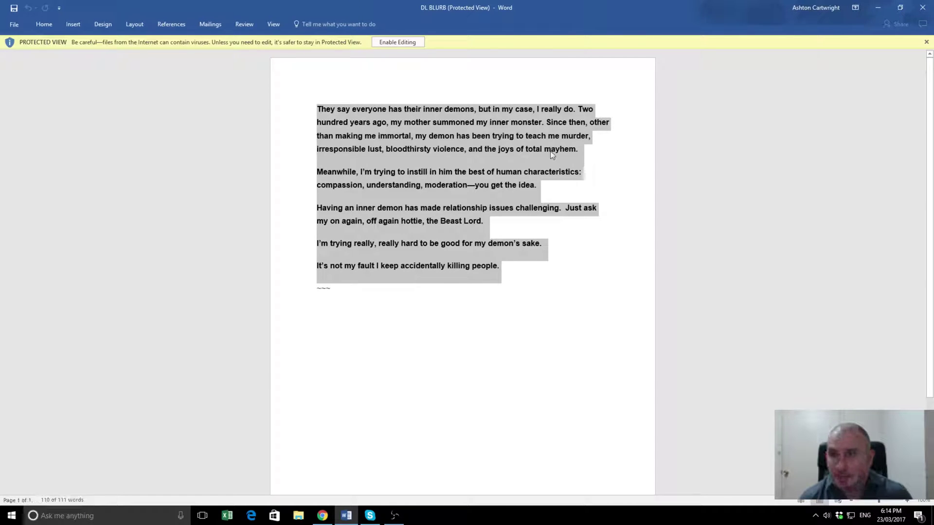
{"action": "key", "text": "alt+Tab"}
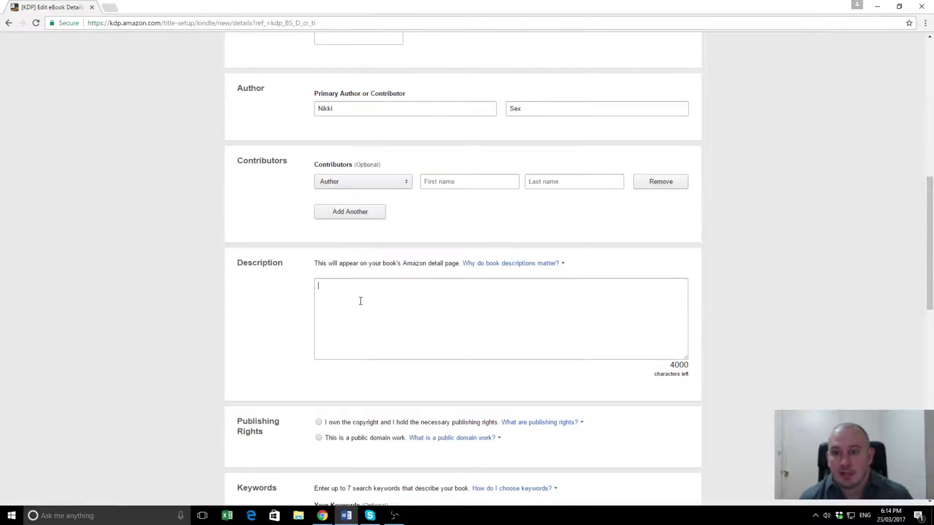
Step: Paste the blurb into the Description box and enlarge the box
{"action": "left_click", "coordinate": [383, 297]}
{"action": "key", "text": "ctrl+v"}
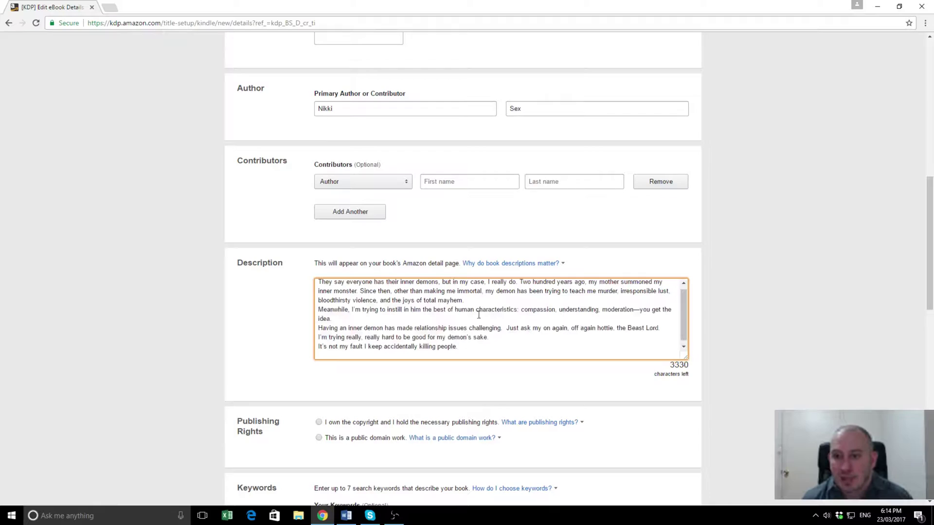
{"action": "scroll", "coordinate": [479, 315], "scroll_direction": "up", "scroll_amount": 2}
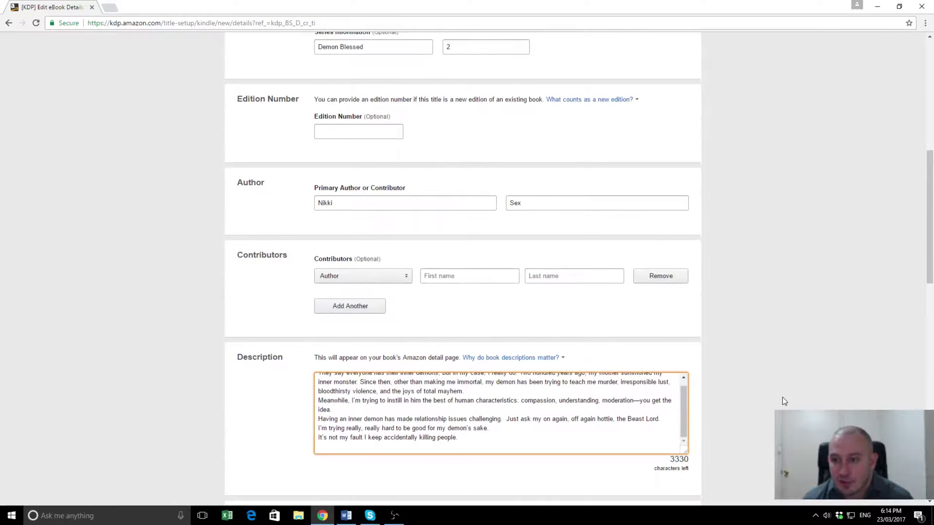
{"action": "scroll", "coordinate": [782, 401], "scroll_direction": "down", "scroll_amount": 2}
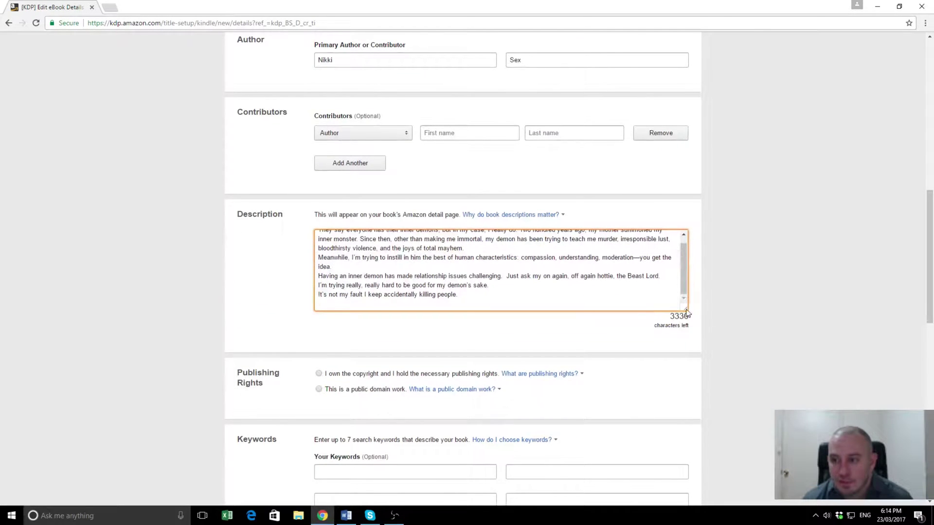
{"action": "left_click_drag", "start_coordinate": [686, 313], "coordinate": [686, 375]}
{"action": "scroll", "coordinate": [535, 326], "scroll_direction": "up", "scroll_amount": 1}
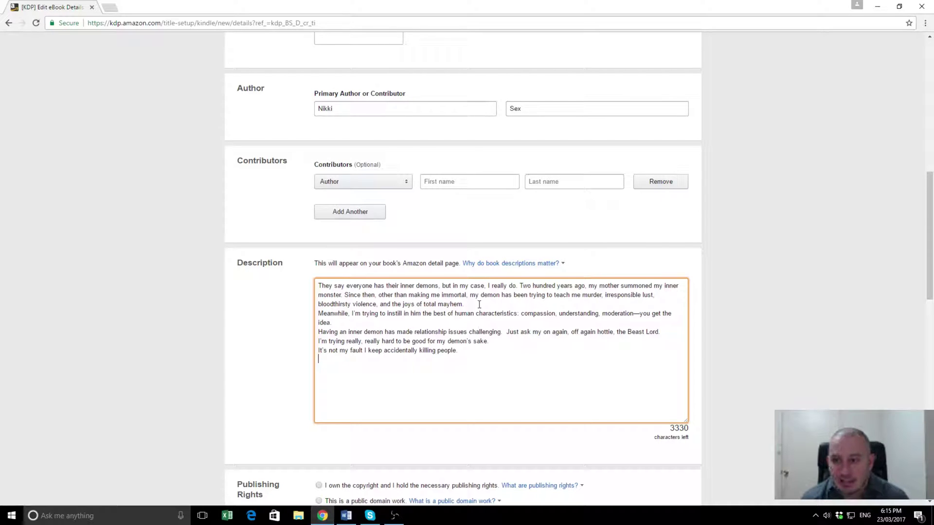
Step: Insert blank lines after the 'mayhem' and 'idea' paragraphs and before the final line
{"action": "left_click", "coordinate": [479, 304]}
{"action": "key", "text": "Return"}
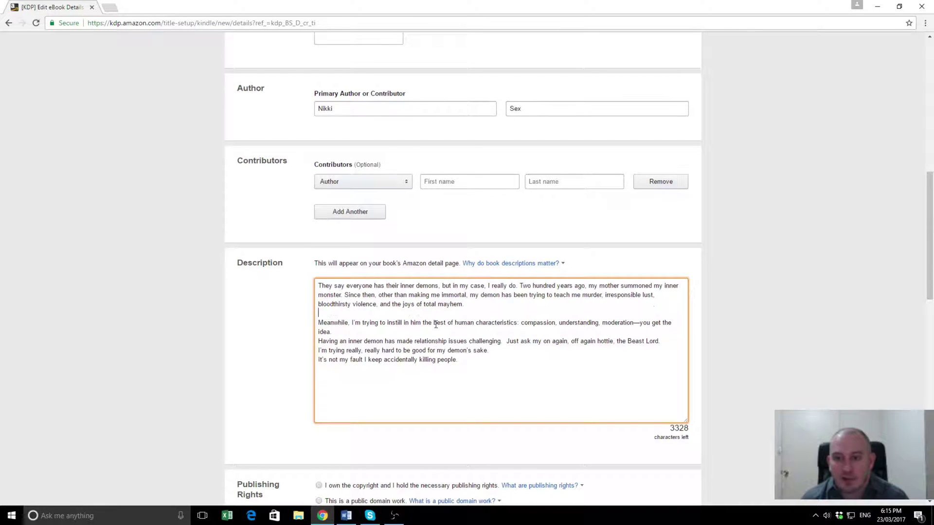
{"action": "left_click", "coordinate": [340, 332]}
{"action": "key", "text": "Return"}
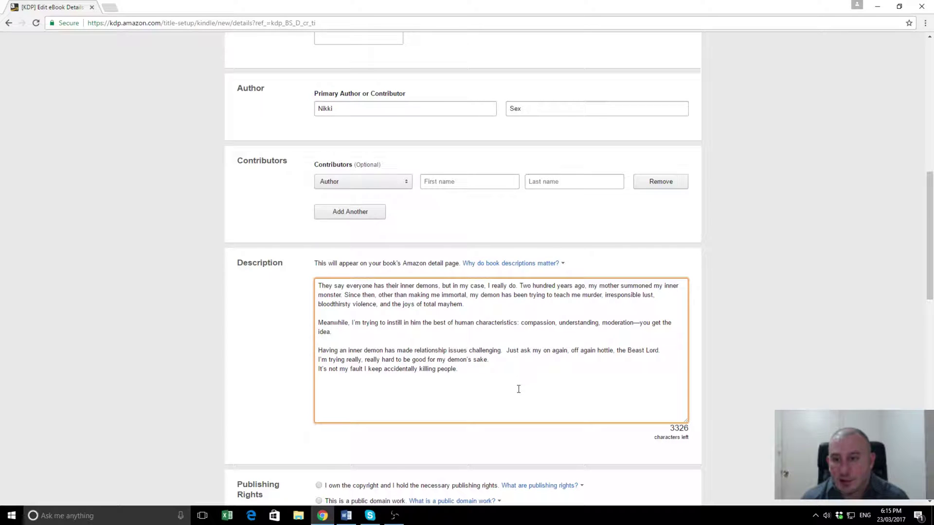
{"action": "key", "text": "Return"}
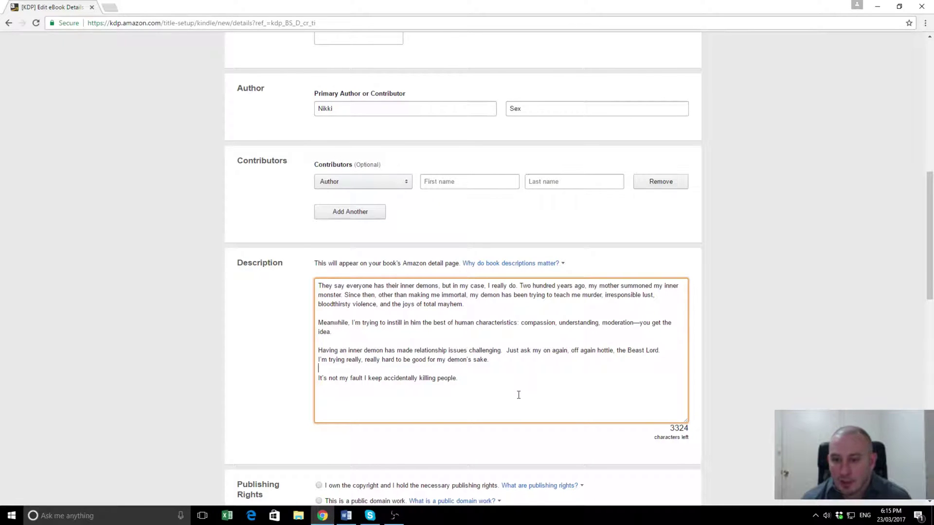
Step: Select 'I own the copyright and I hold the necessary publishing rights'
{"action": "scroll", "coordinate": [535, 378], "scroll_direction": "down", "scroll_amount": 4}
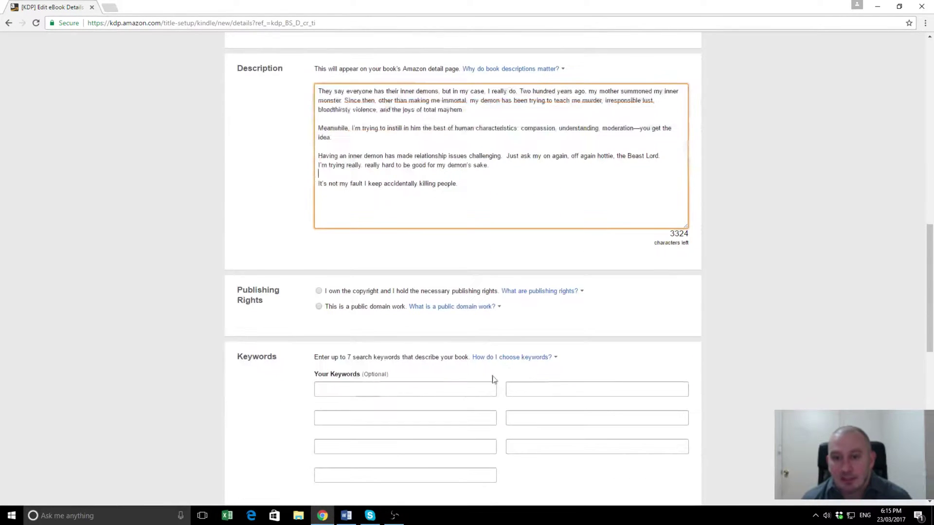
{"action": "left_click", "coordinate": [318, 291]}
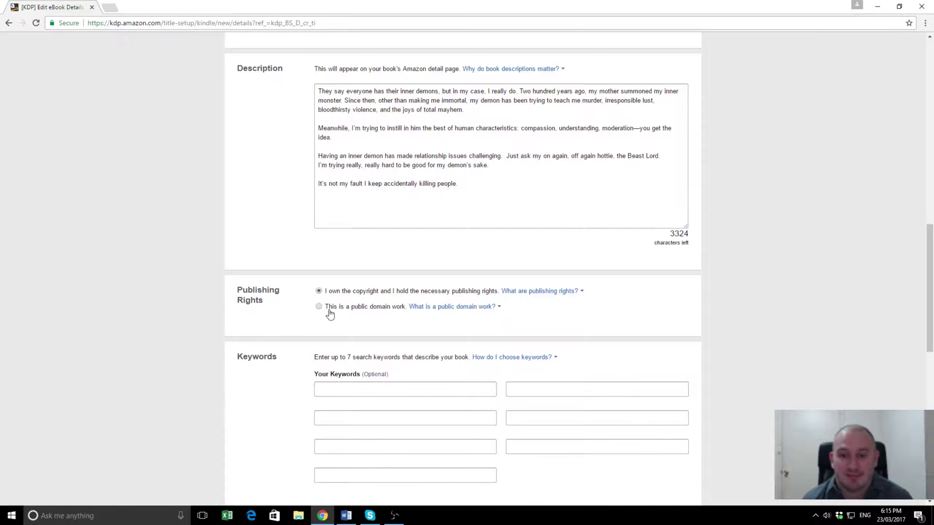
{"action": "scroll", "coordinate": [302, 347], "scroll_direction": "down", "scroll_amount": 1}
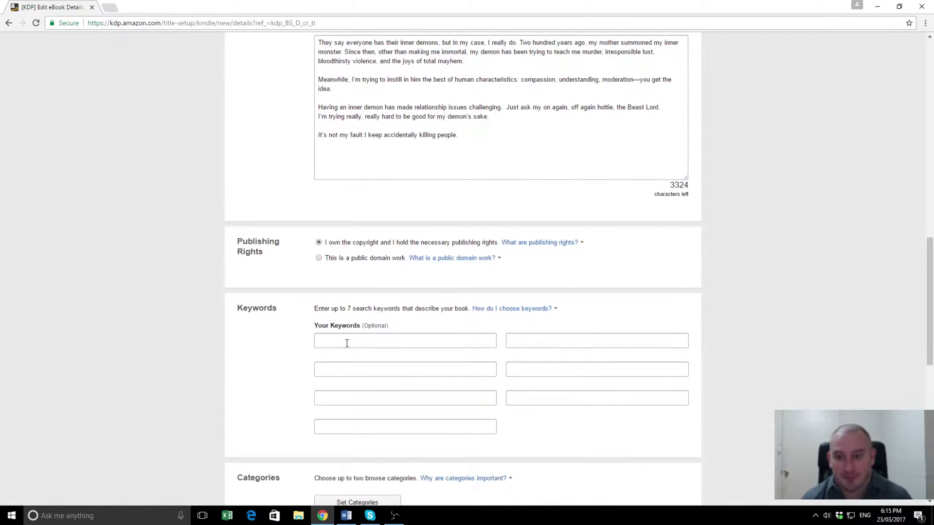
Step: Enter keywords Demon, Vampires, Paranormal romance and Werewolves
{"action": "left_click", "coordinate": [346, 340]}
{"action": "type", "text": "De"}
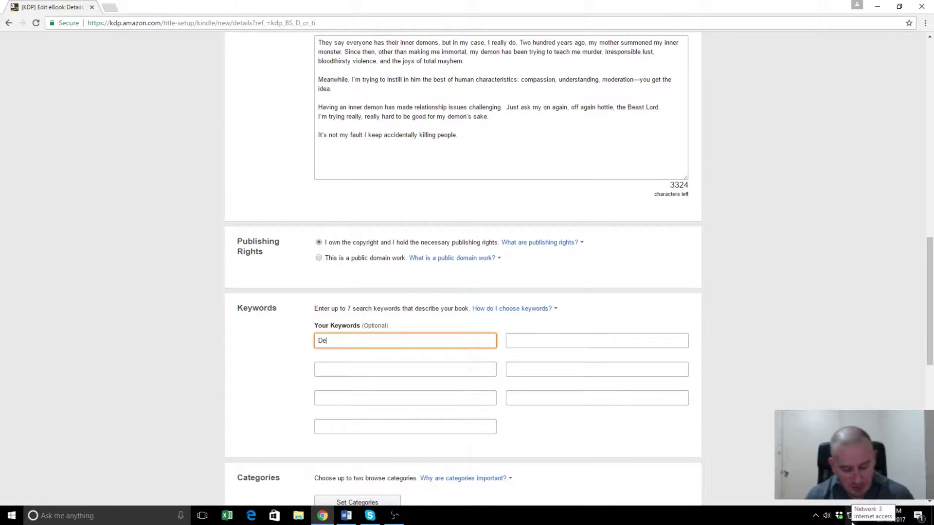
{"action": "type", "text": "mon"}
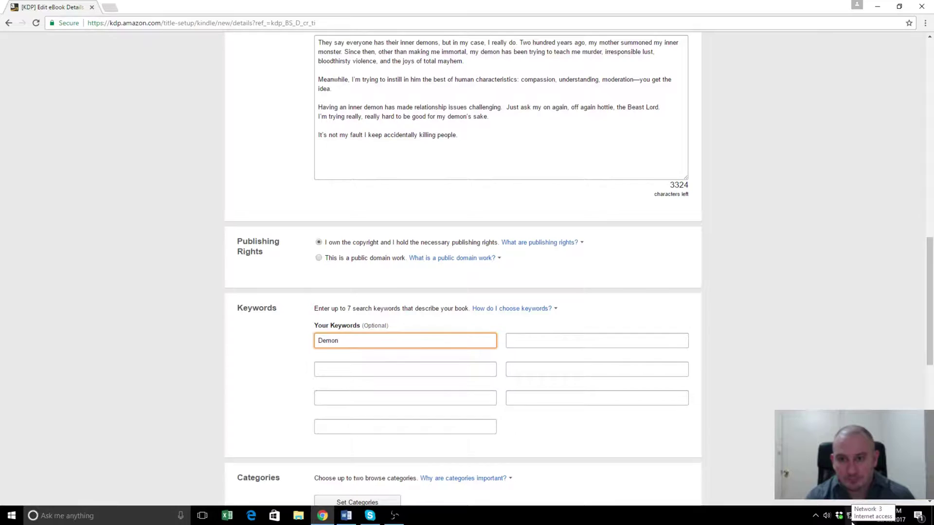
{"action": "key", "text": "Tab"}
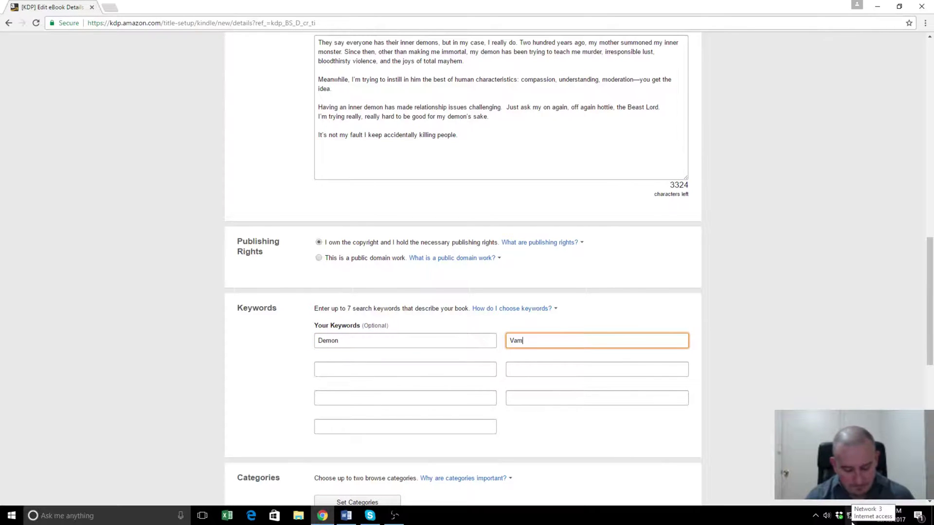
{"action": "type", "text": "Vampires"}
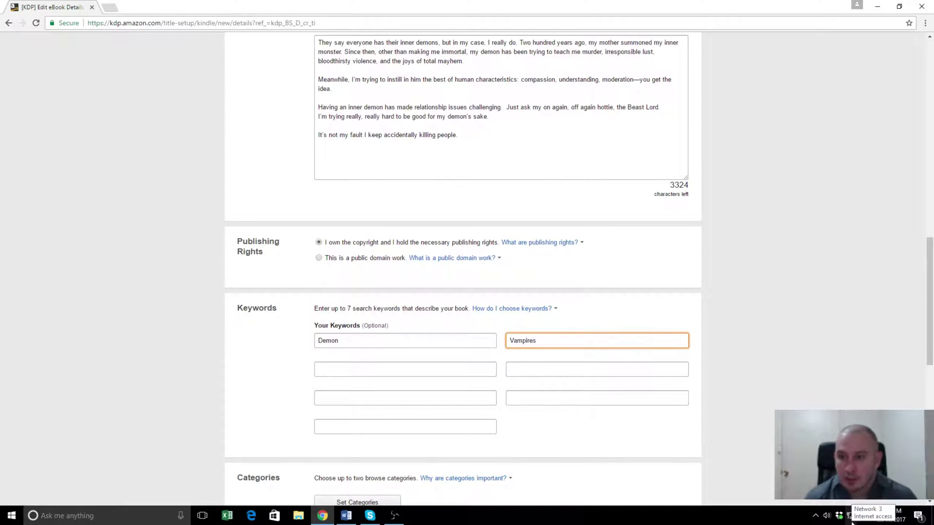
{"action": "left_click", "coordinate": [374, 368]}
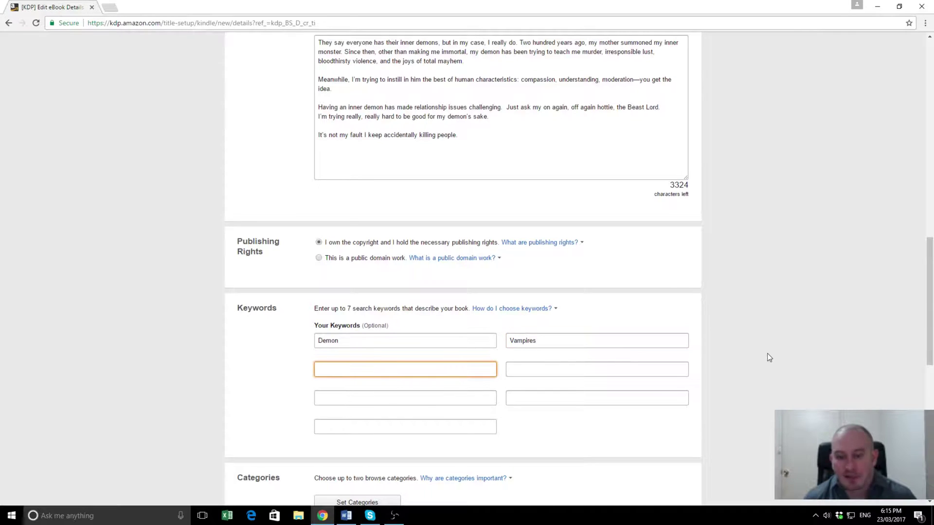
{"action": "type", "text": "Paranorm"}
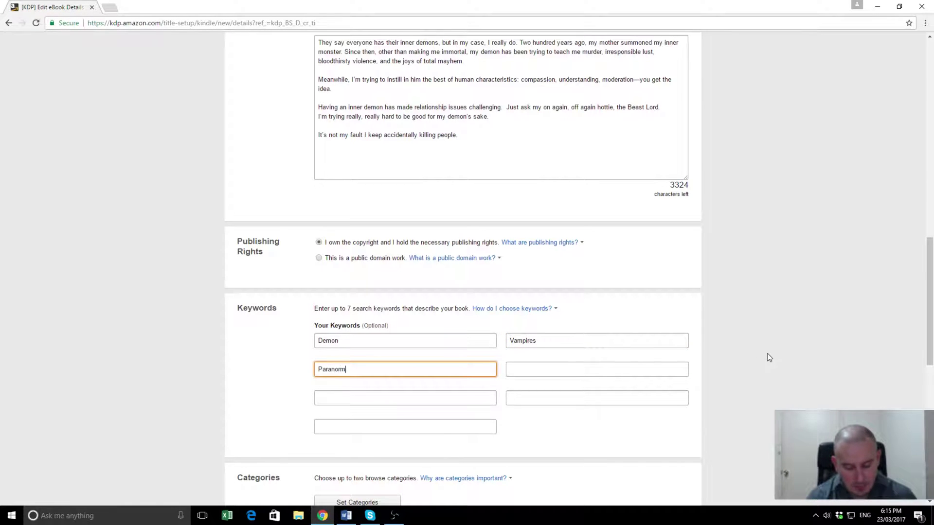
{"action": "type", "text": "omance"}
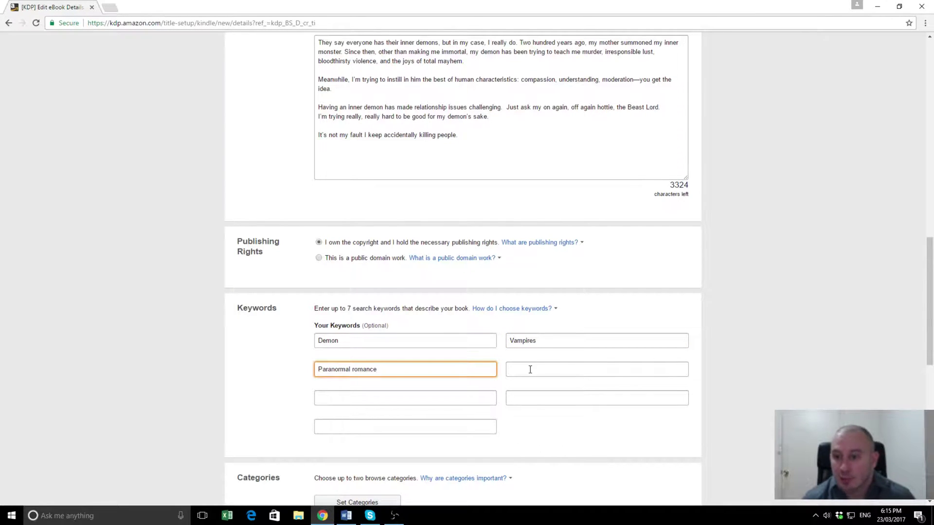
{"action": "left_click", "coordinate": [529, 369]}
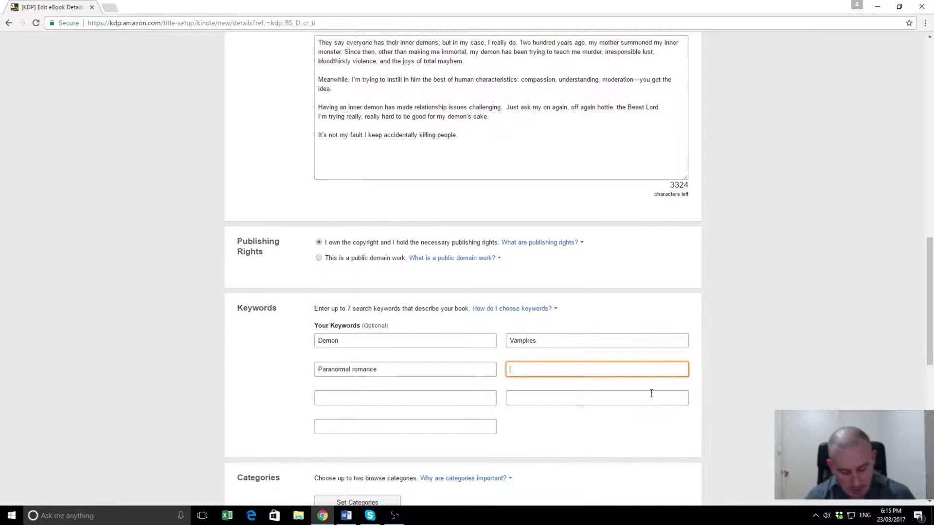
{"action": "type", "text": "Werewolves"}
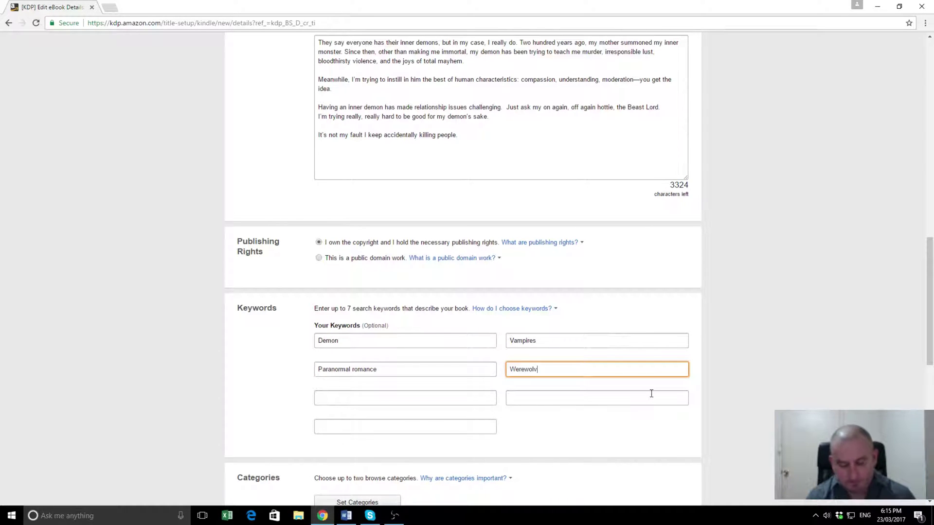
Step: Add keywords Romance, Ghosts and Series in the remaining boxes
{"action": "left_click", "coordinate": [421, 397]}
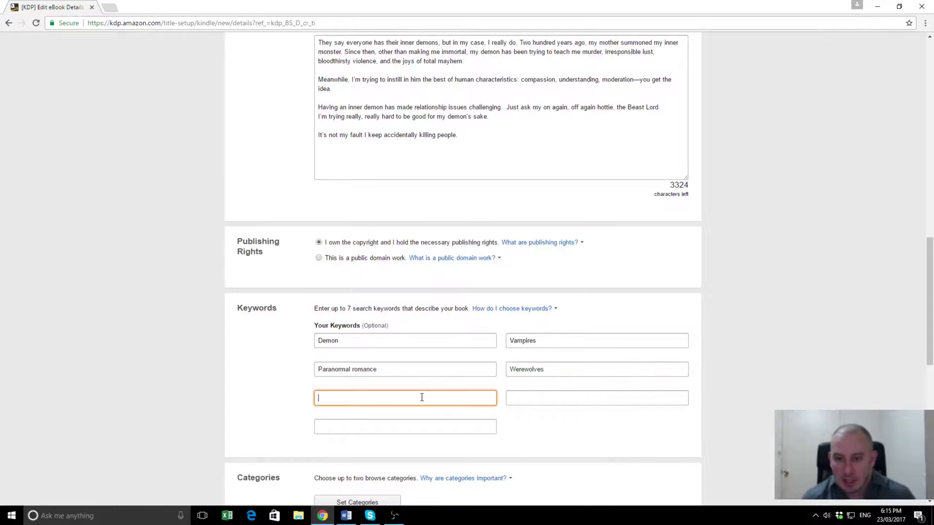
{"action": "type", "text": "Con"}
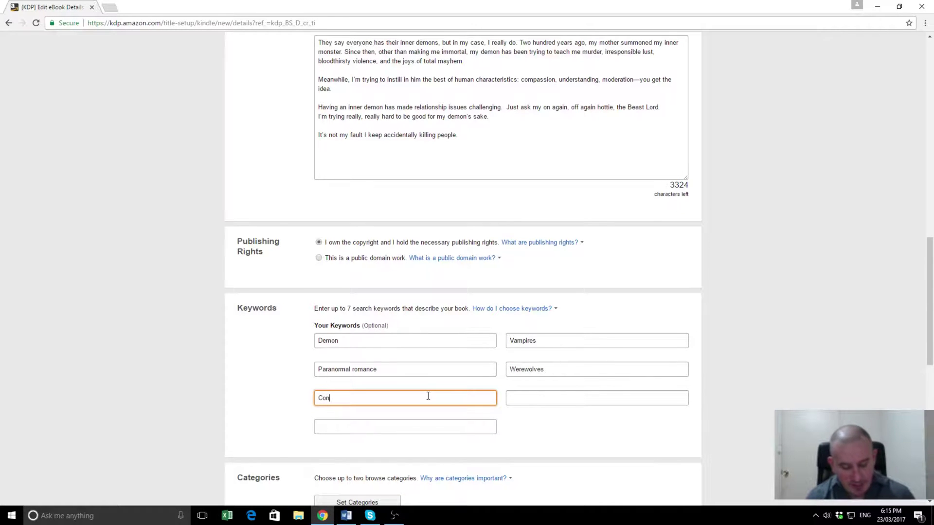
{"action": "type", "text": "ter"}
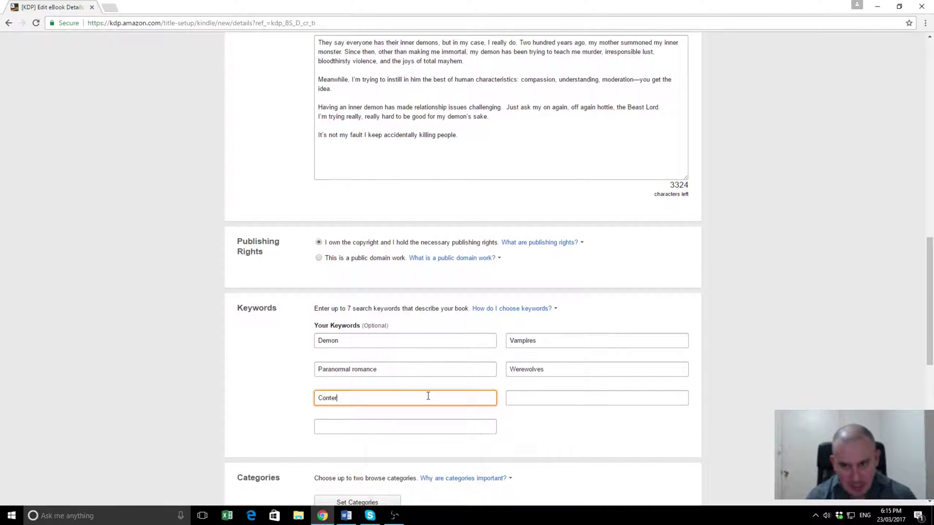
{"action": "key", "text": "BackSpace"}
{"action": "key", "text": "BackSpace"}
{"action": "key", "text": "BackSpace"}
{"action": "key", "text": "BackSpace"}
{"action": "key", "text": "BackSpace"}
{"action": "key", "text": "BackSpace"}
{"action": "type", "text": "Romance"}
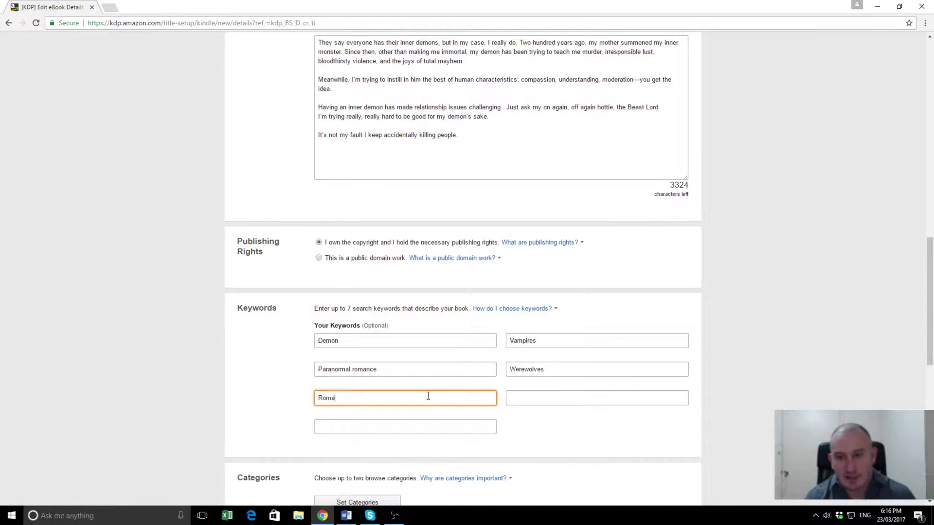
{"action": "left_click", "coordinate": [528, 397]}
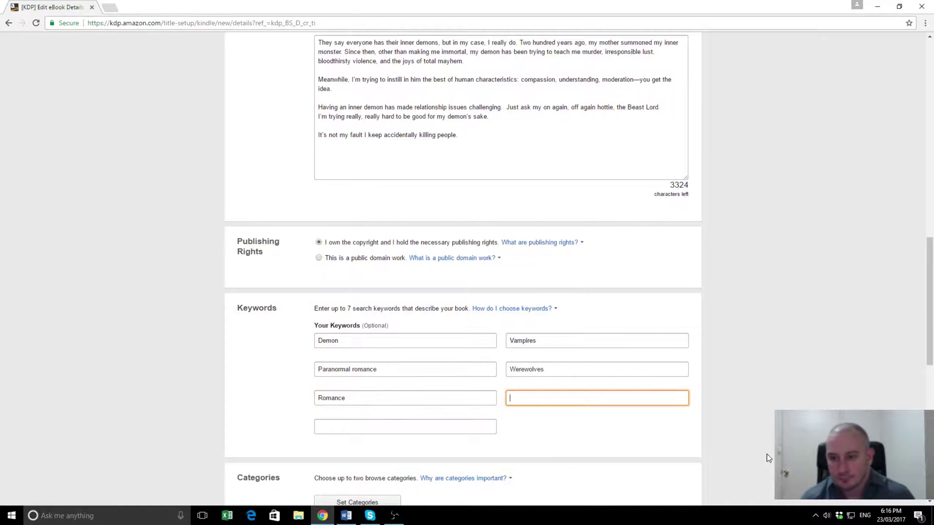
{"action": "type", "text": "G"}
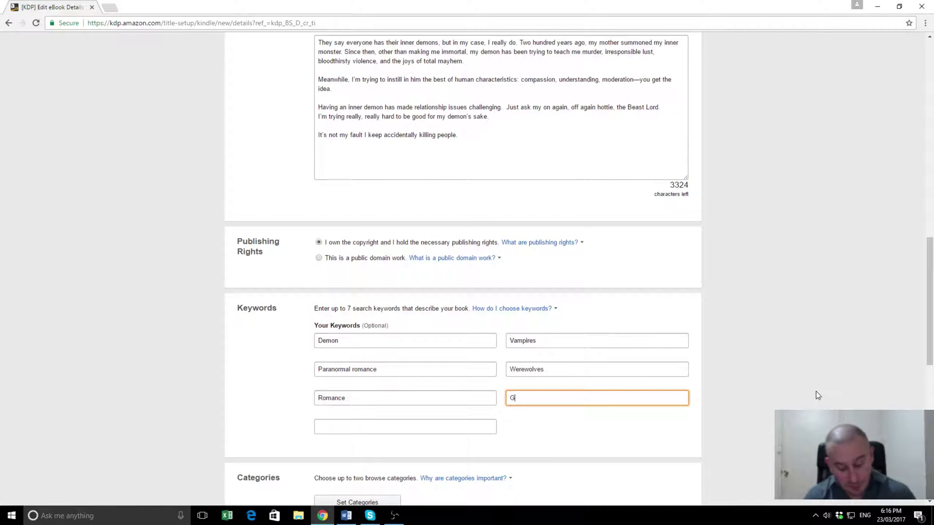
{"action": "type", "text": "hosts"}
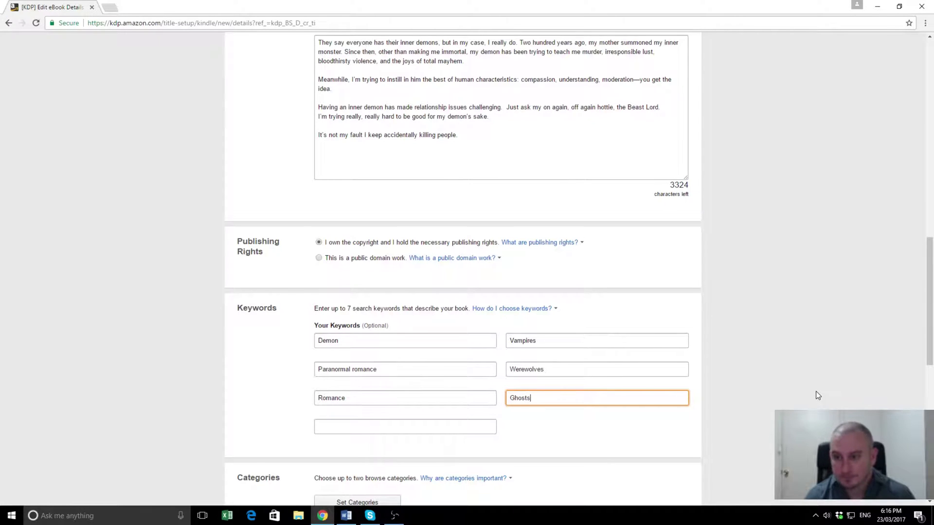
{"action": "left_click", "coordinate": [470, 425]}
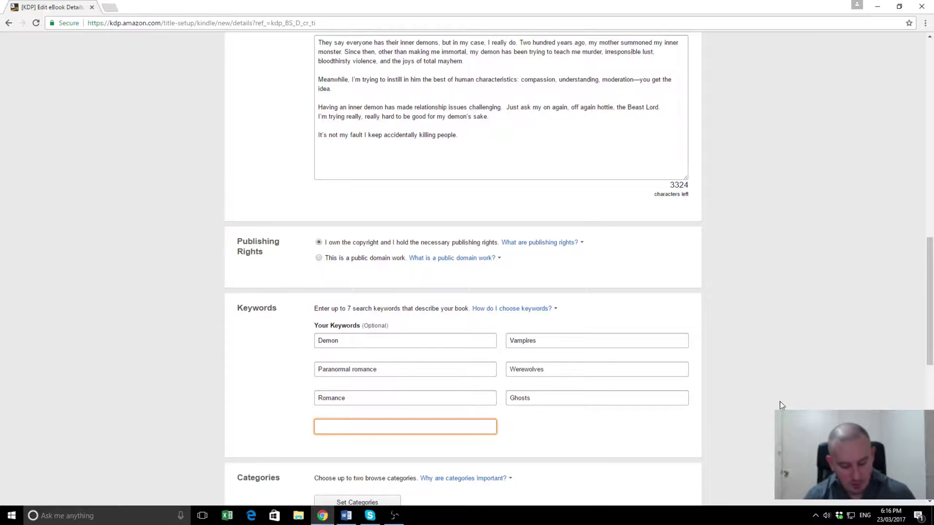
{"action": "type", "text": "Series"}
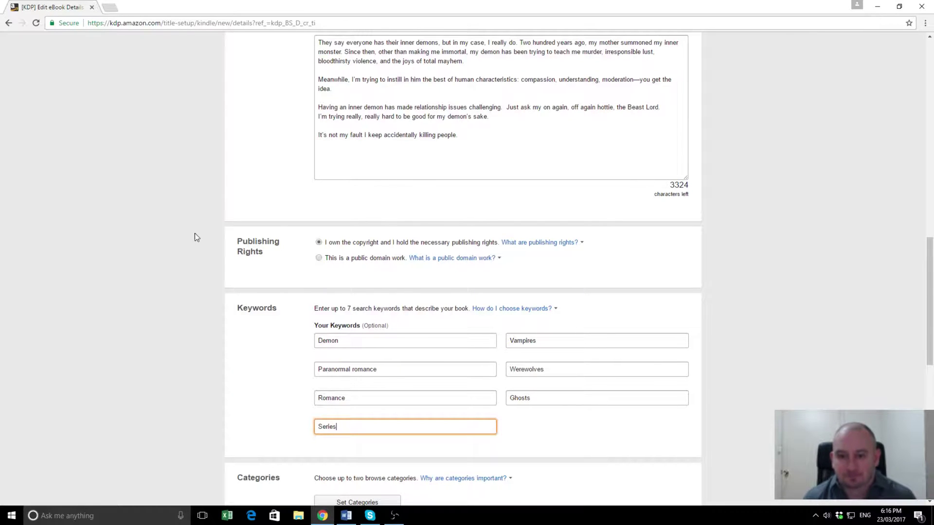
{"action": "scroll", "coordinate": [194, 252], "scroll_direction": "down", "scroll_amount": 1}
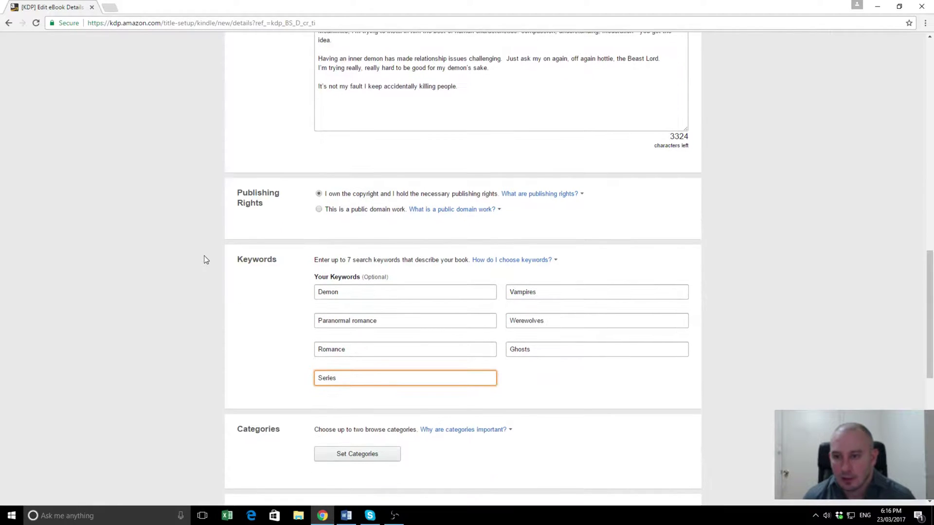
{"action": "scroll", "coordinate": [204, 258], "scroll_direction": "down", "scroll_amount": 1}
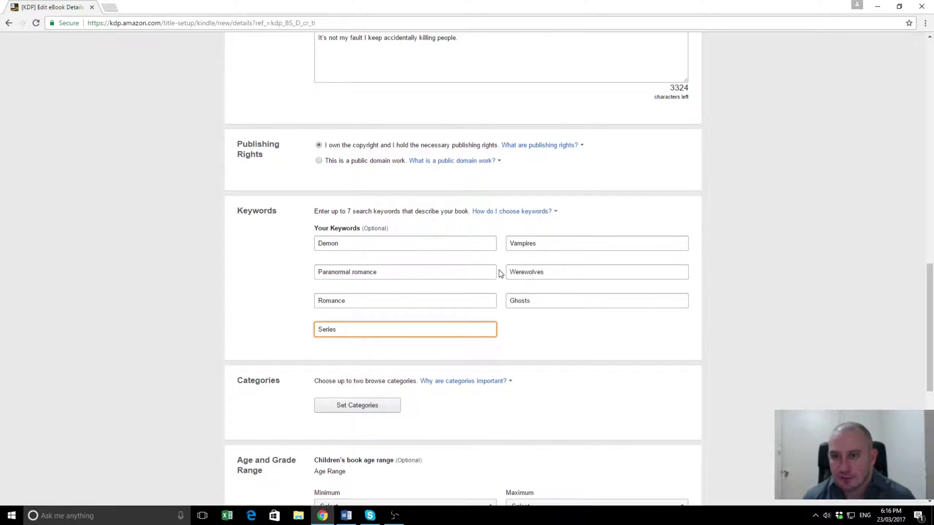
Step: Replace the seventh keyword Series with Fae
{"action": "double_click", "coordinate": [350, 330]}
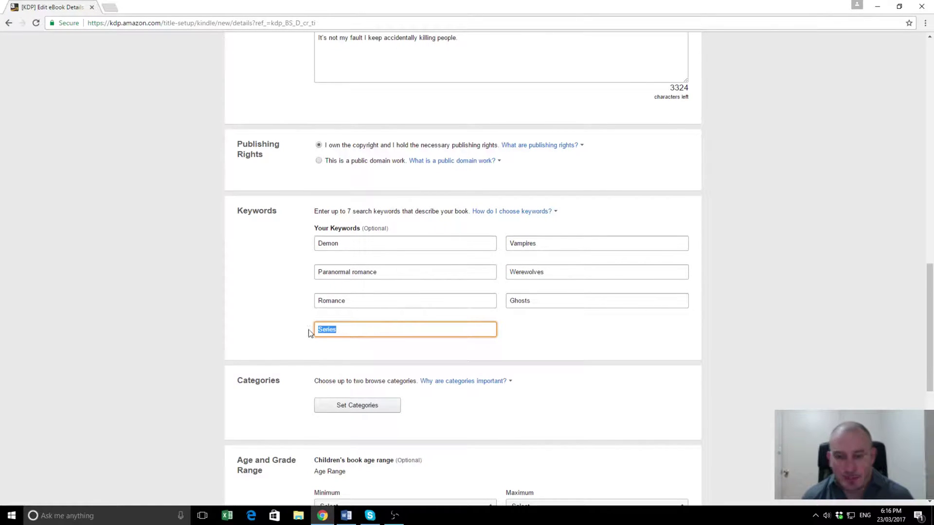
{"action": "type", "text": "Fa"}
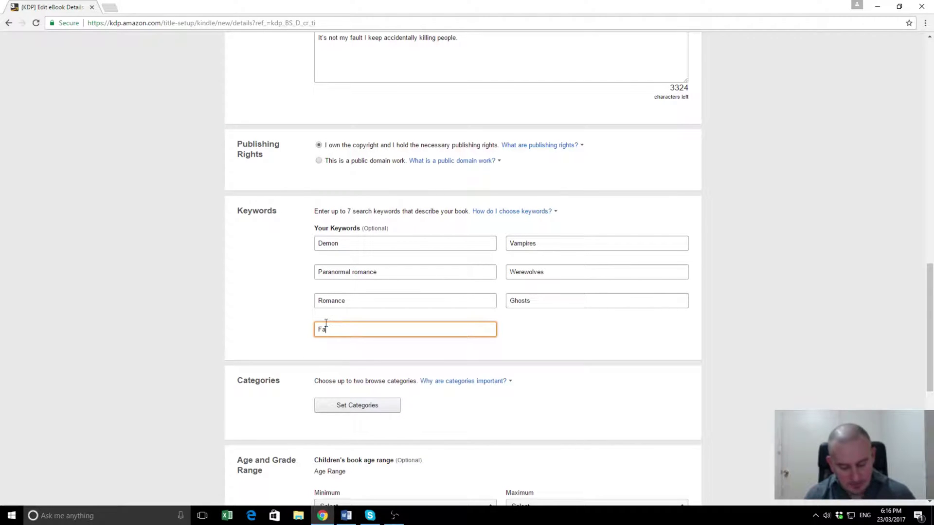
{"action": "type", "text": "e"}
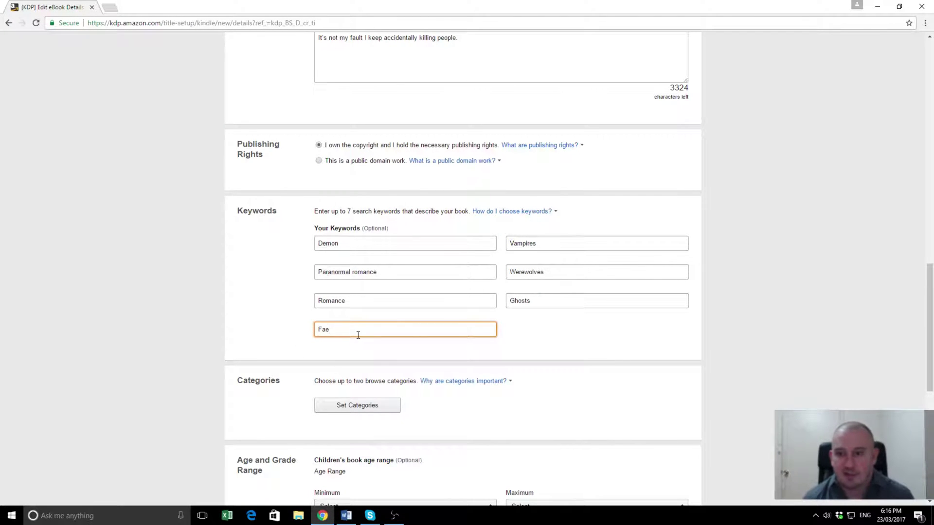
{"action": "left_click", "coordinate": [139, 302]}
{"action": "scroll", "coordinate": [339, 337], "scroll_direction": "down", "scroll_amount": 2}
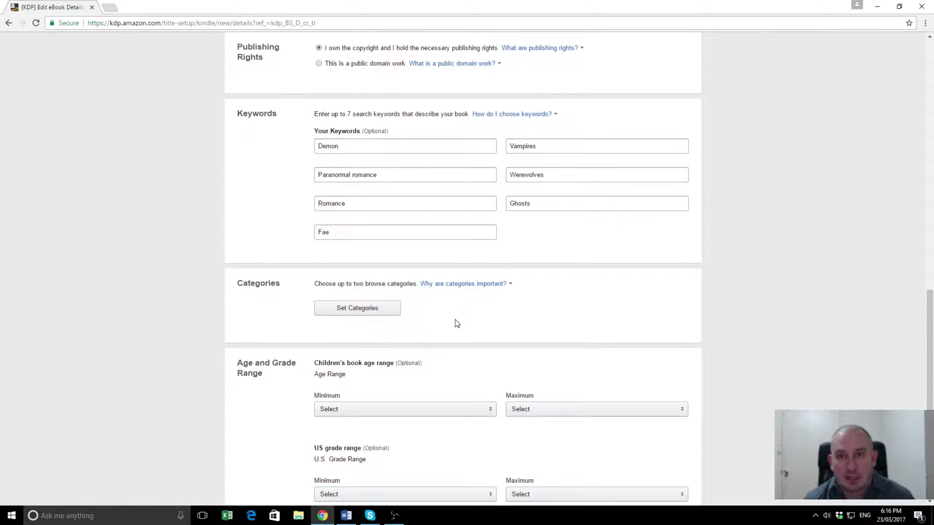
Step: Open the Set Categories chooser for the book's browse categories
{"action": "left_click", "coordinate": [397, 315]}
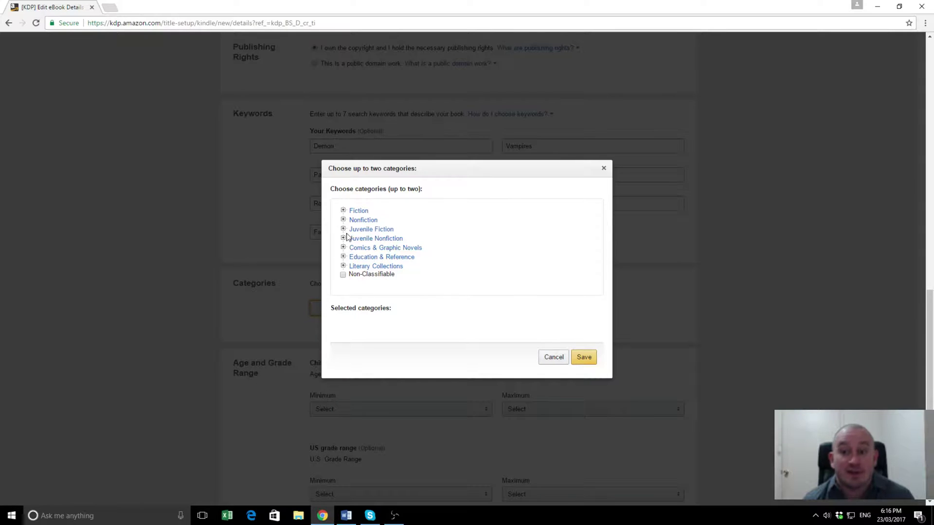
Step: Choose Fiction > Romance > Fantasy and Paranormal as the two categories and save them
{"action": "left_click", "coordinate": [342, 210]}
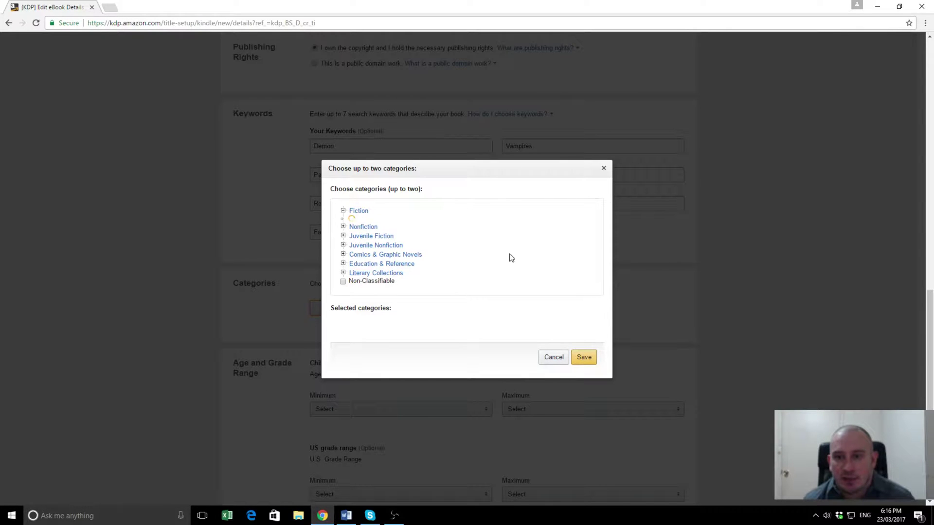
{"action": "scroll", "coordinate": [506, 253], "scroll_direction": "down", "scroll_amount": 2}
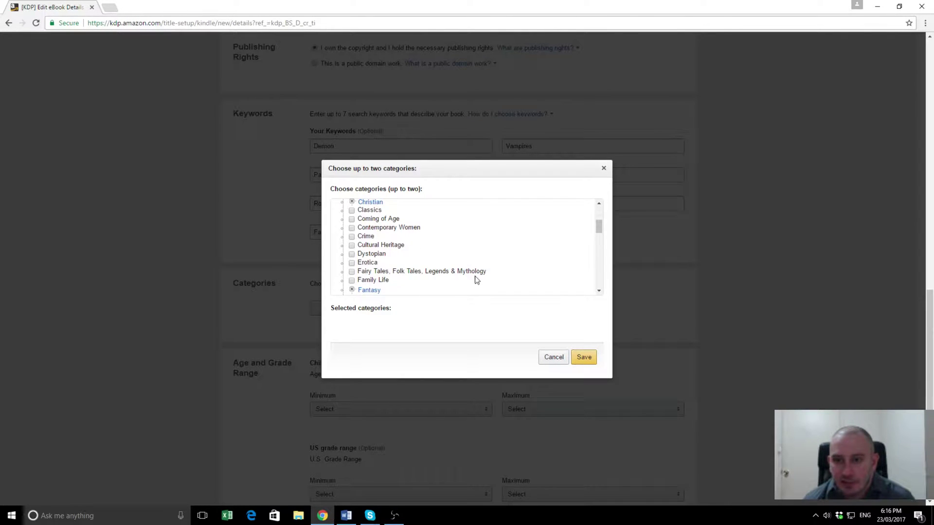
{"action": "scroll", "coordinate": [479, 265], "scroll_direction": "down", "scroll_amount": 1}
{"action": "scroll", "coordinate": [477, 260], "scroll_direction": "down", "scroll_amount": 1}
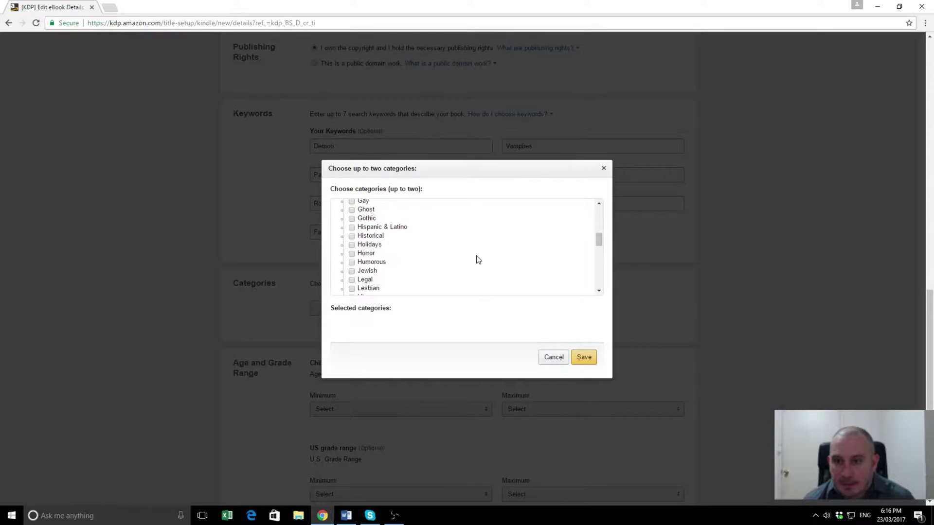
{"action": "scroll", "coordinate": [477, 255], "scroll_direction": "down", "scroll_amount": 1}
{"action": "scroll", "coordinate": [476, 255], "scroll_direction": "down", "scroll_amount": 1}
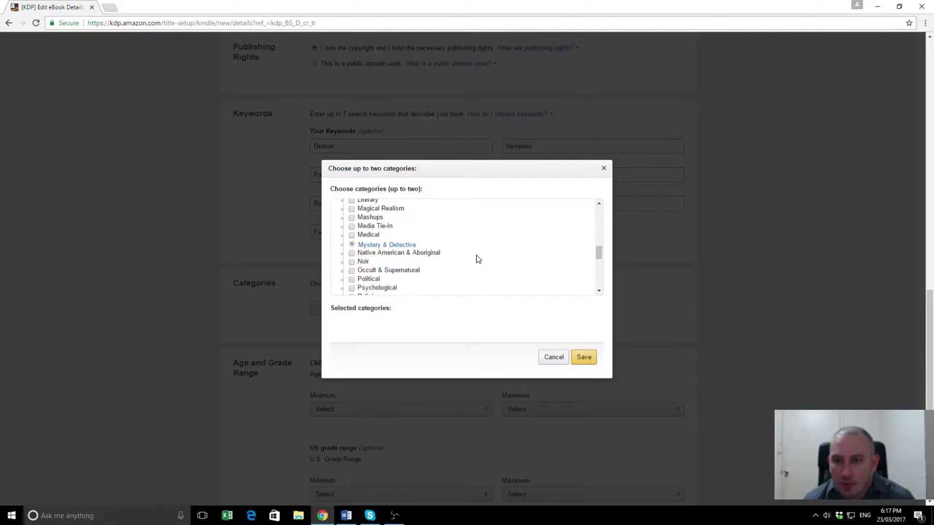
{"action": "scroll", "coordinate": [477, 259], "scroll_direction": "down", "scroll_amount": 1}
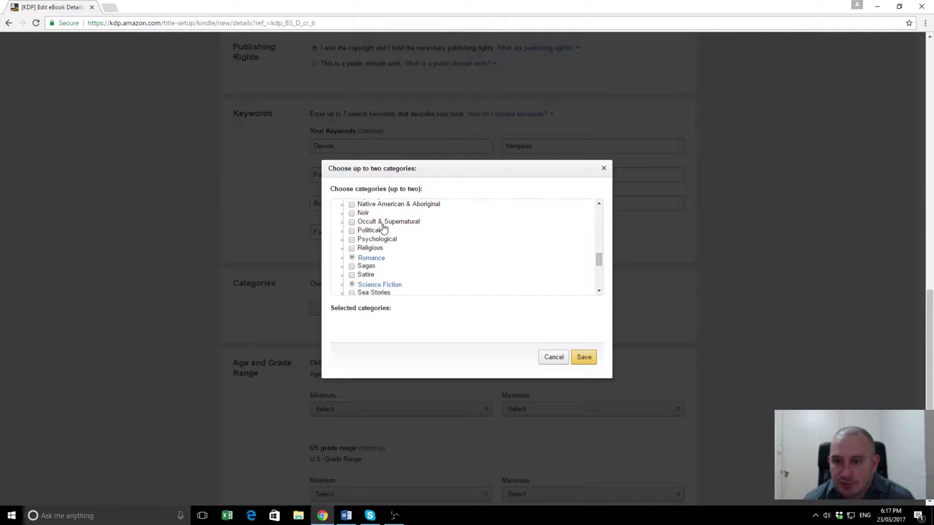
{"action": "left_click", "coordinate": [352, 258]}
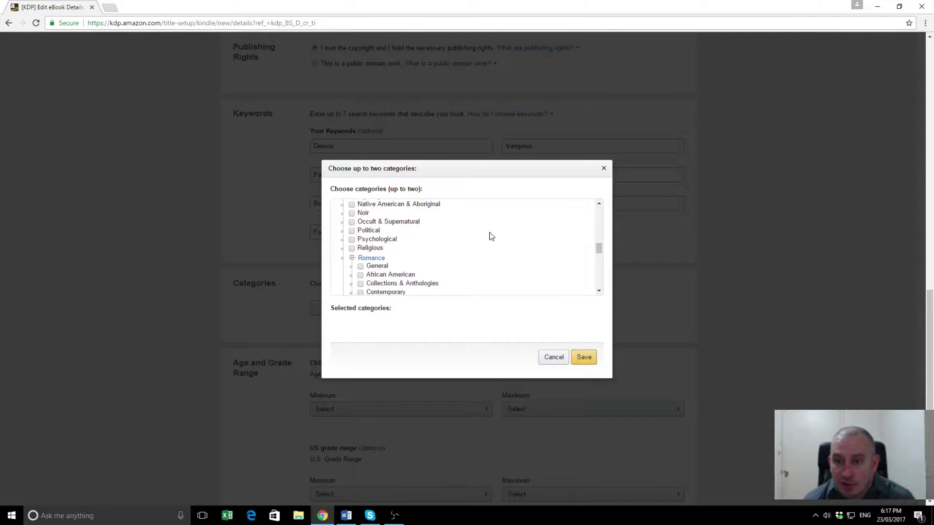
{"action": "scroll", "coordinate": [490, 236], "scroll_direction": "down", "scroll_amount": 1}
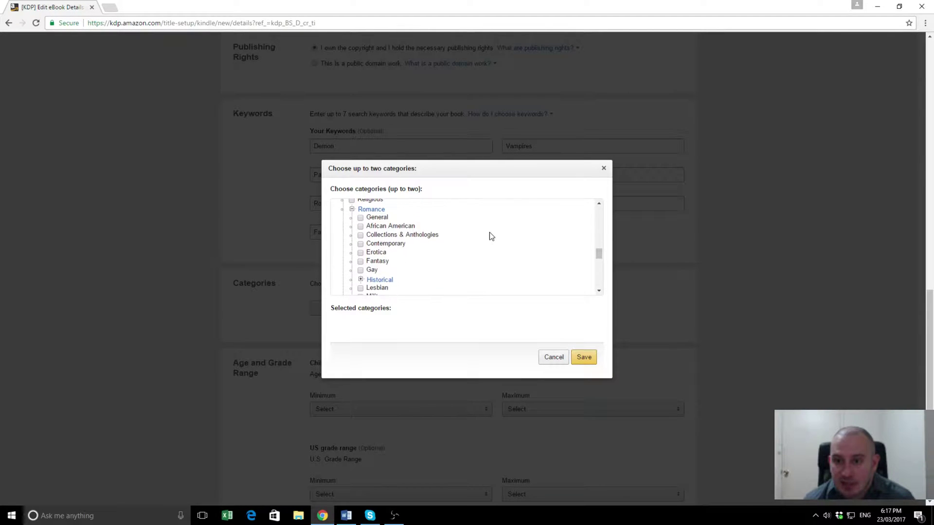
{"action": "left_click", "coordinate": [361, 262]}
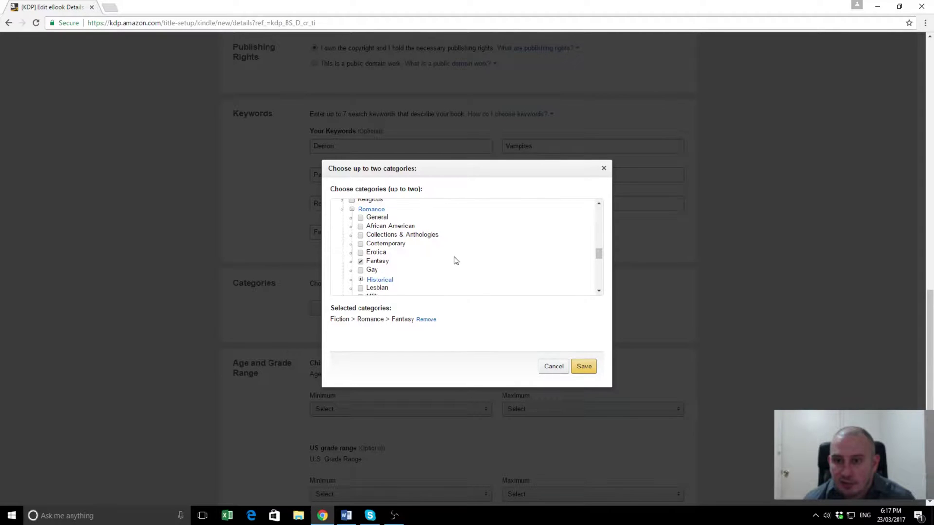
{"action": "scroll", "coordinate": [455, 260], "scroll_direction": "down", "scroll_amount": 1}
{"action": "scroll", "coordinate": [456, 261], "scroll_direction": "down", "scroll_amount": 1}
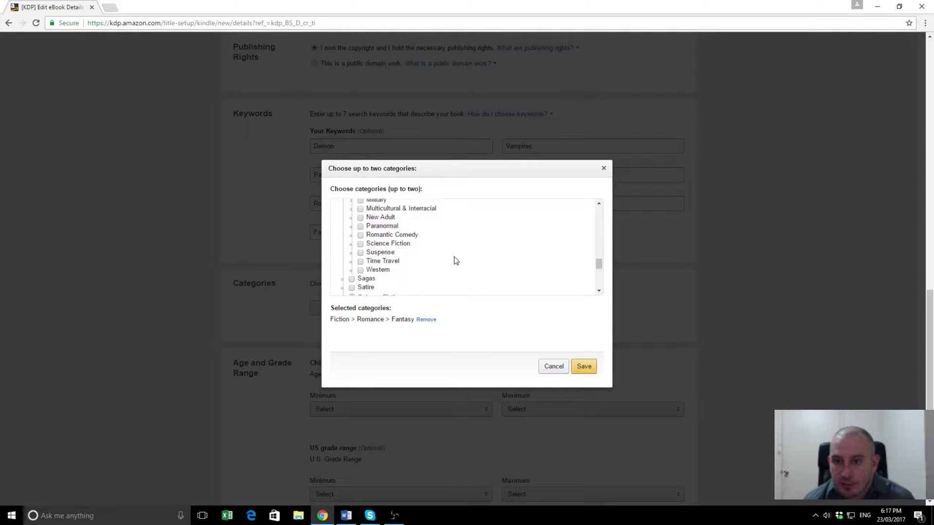
{"action": "left_click", "coordinate": [361, 225]}
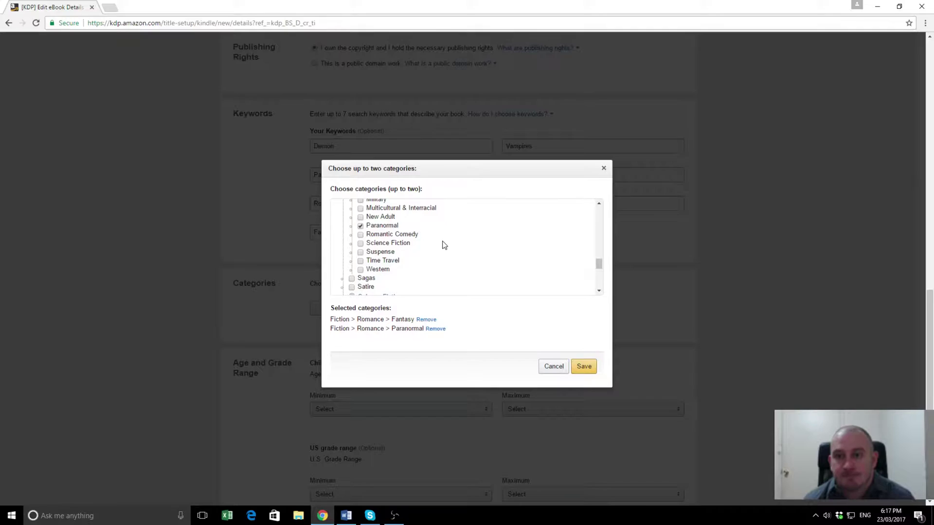
{"action": "scroll", "coordinate": [440, 241], "scroll_direction": "up", "scroll_amount": 1}
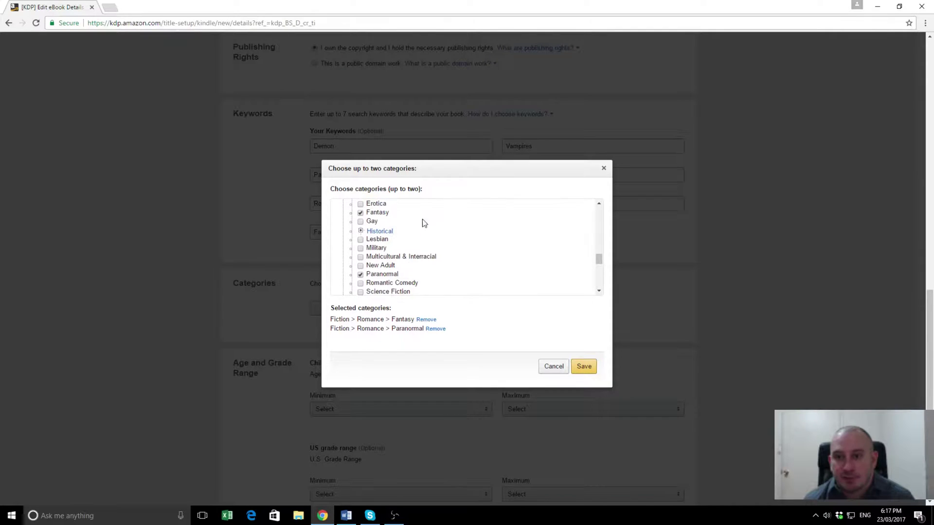
{"action": "left_click", "coordinate": [582, 367]}
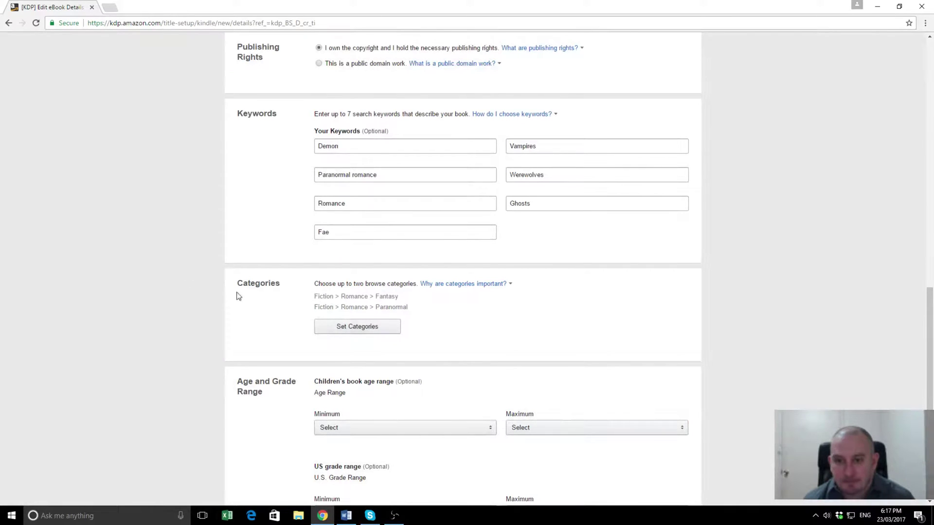
Step: Save the eBook details and continue to the Content page
{"action": "scroll", "coordinate": [152, 257], "scroll_direction": "down", "scroll_amount": 5}
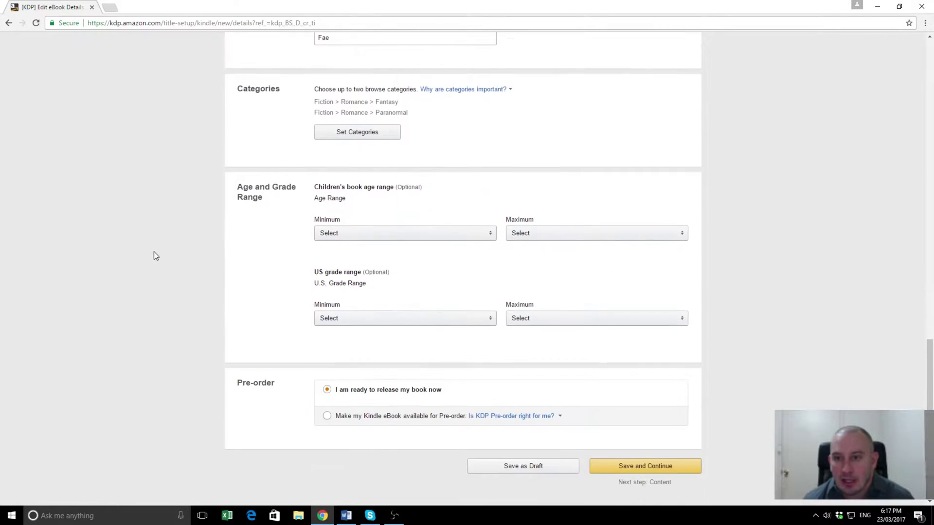
{"action": "scroll", "coordinate": [185, 229], "scroll_direction": "down", "scroll_amount": 2}
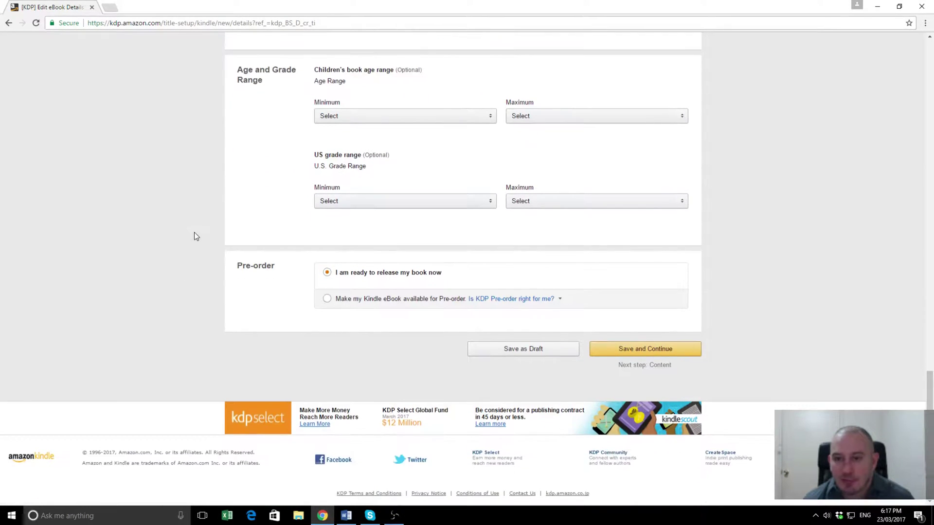
{"action": "left_click", "coordinate": [673, 353]}
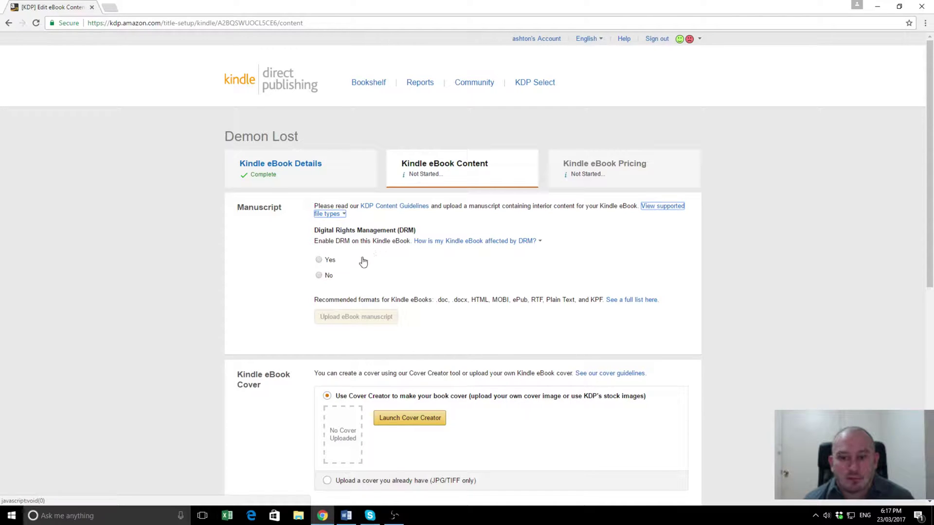
Step: Review the DRM explanation, then set DRM to No for Demon Lost
{"action": "left_click", "coordinate": [430, 246]}
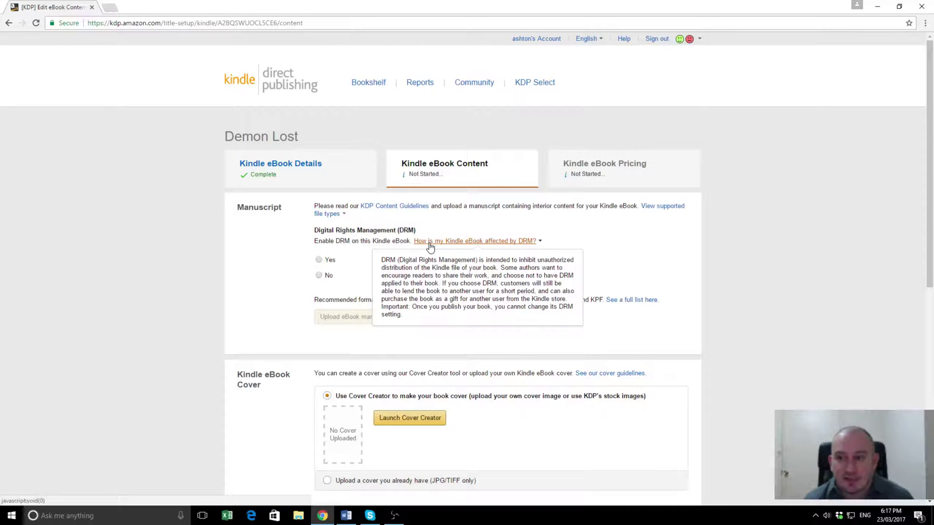
{"action": "left_click", "coordinate": [340, 251]}
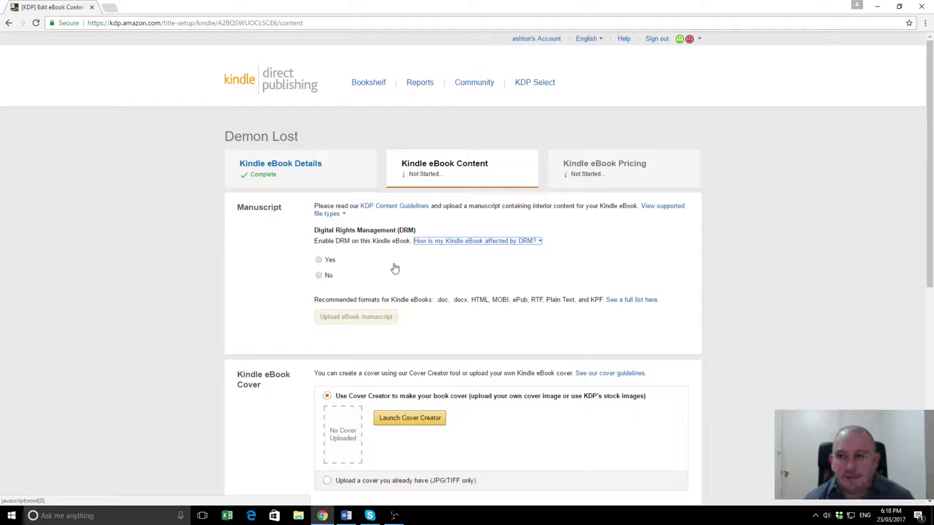
{"action": "left_click", "coordinate": [319, 275]}
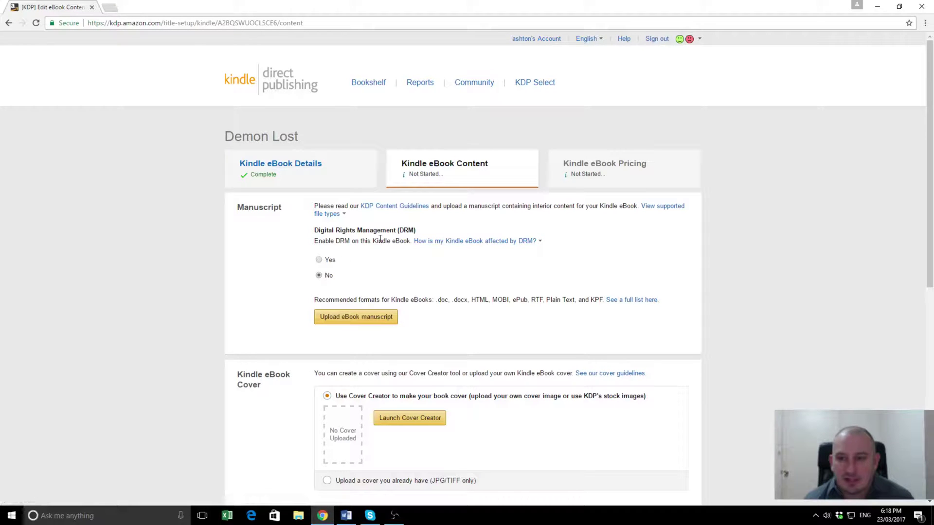
Step: Upload Demon Lost.docx from the Desktop as the eBook manuscript
{"action": "left_click", "coordinate": [362, 322]}
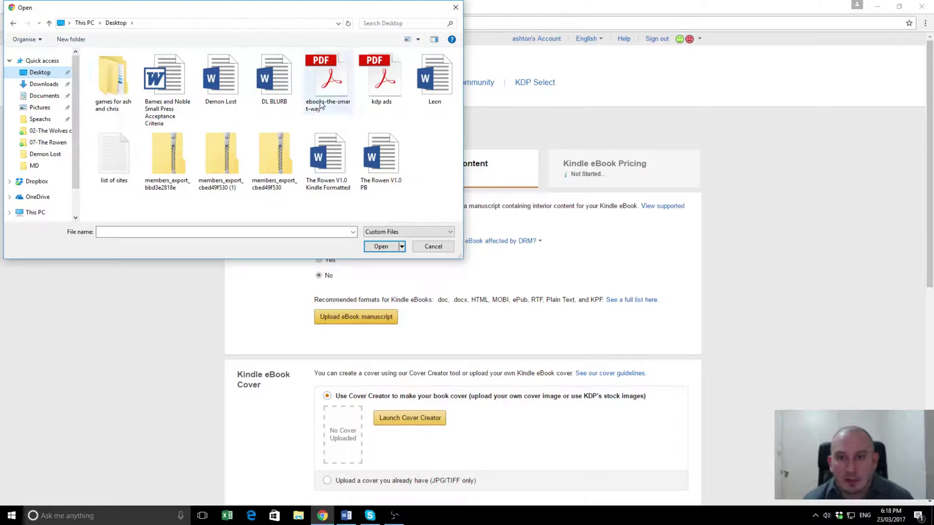
{"action": "left_click", "coordinate": [221, 78]}
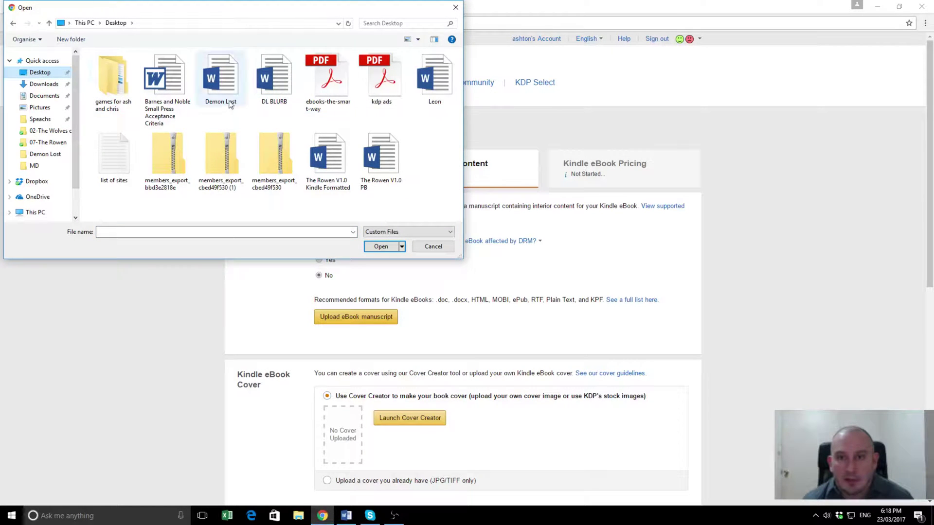
{"action": "left_click", "coordinate": [380, 246]}
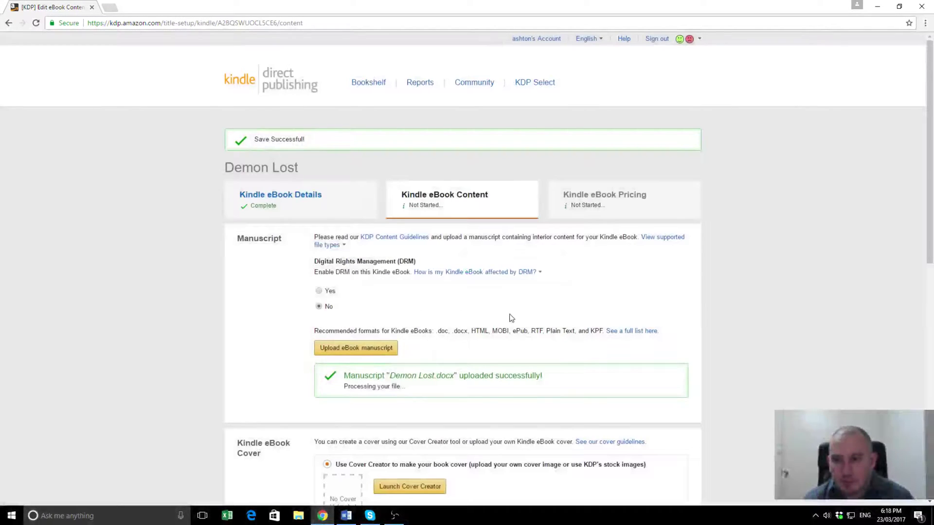
{"action": "scroll", "coordinate": [536, 329], "scroll_direction": "down", "scroll_amount": 4}
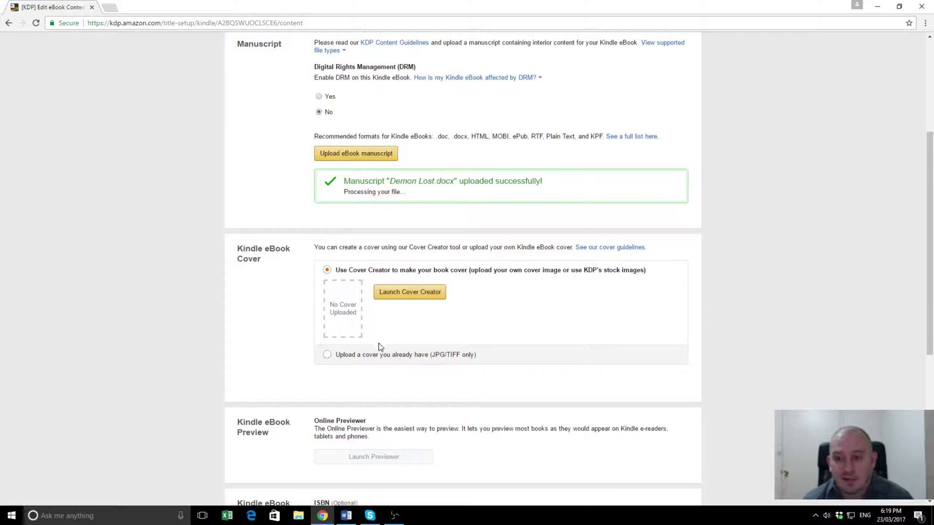
Step: Choose 'Upload a cover you already have' and upload the demonlost ebook image
{"action": "left_click", "coordinate": [326, 356]}
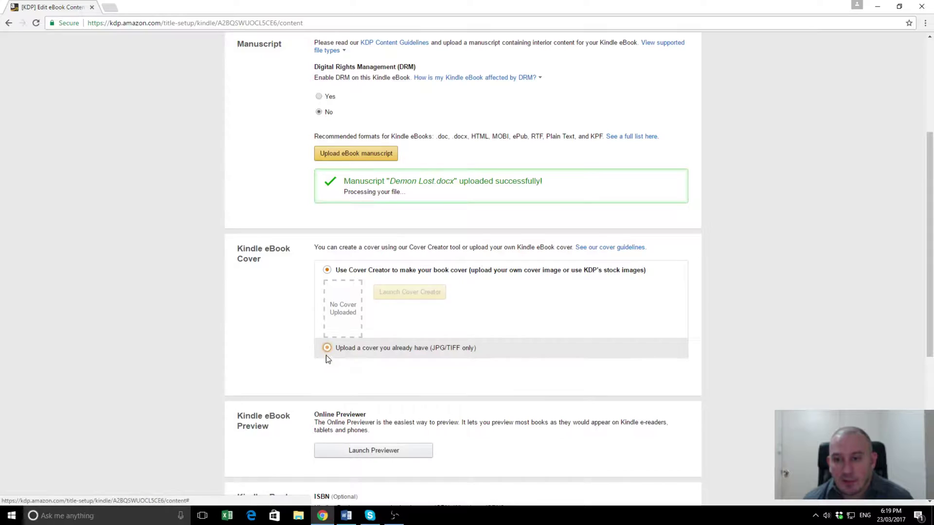
{"action": "left_click", "coordinate": [325, 355]}
{"action": "left_click", "coordinate": [423, 317]}
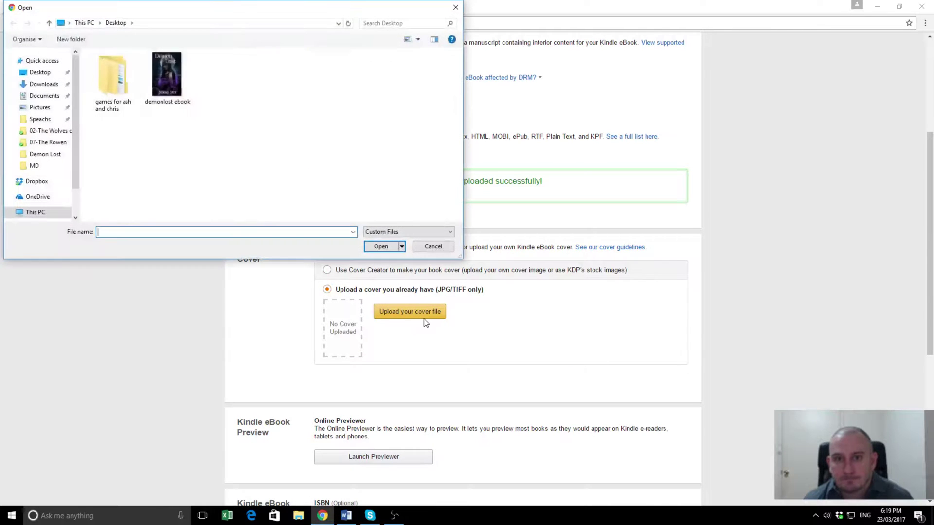
{"action": "left_click", "coordinate": [168, 88]}
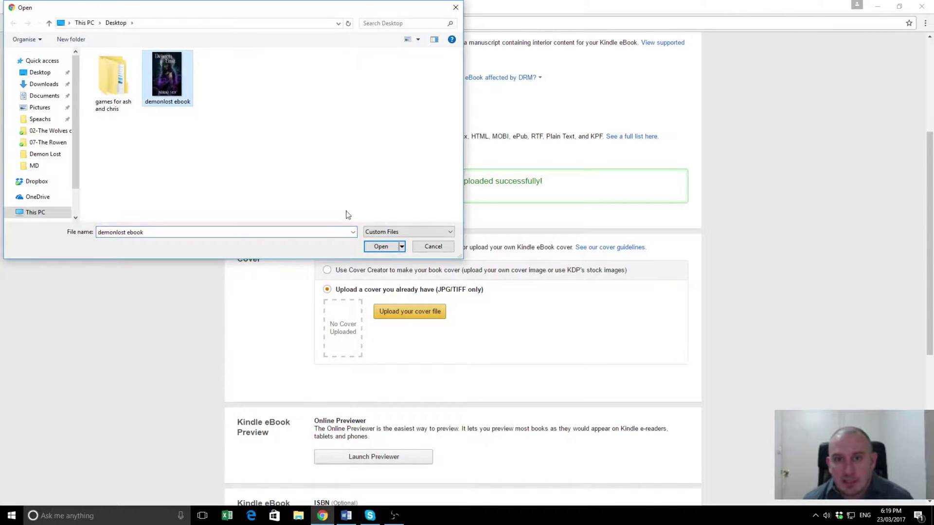
{"action": "left_click", "coordinate": [380, 246]}
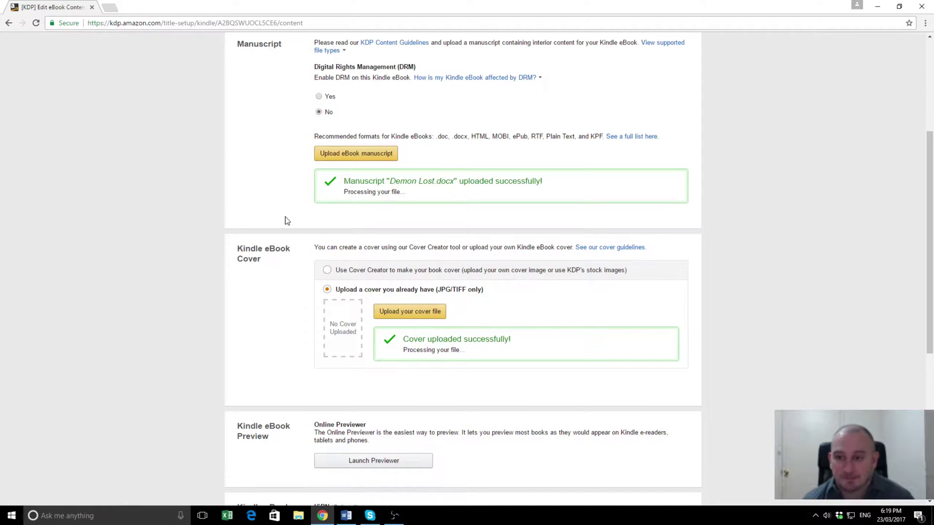
{"action": "scroll", "coordinate": [576, 301], "scroll_direction": "down", "scroll_amount": 1}
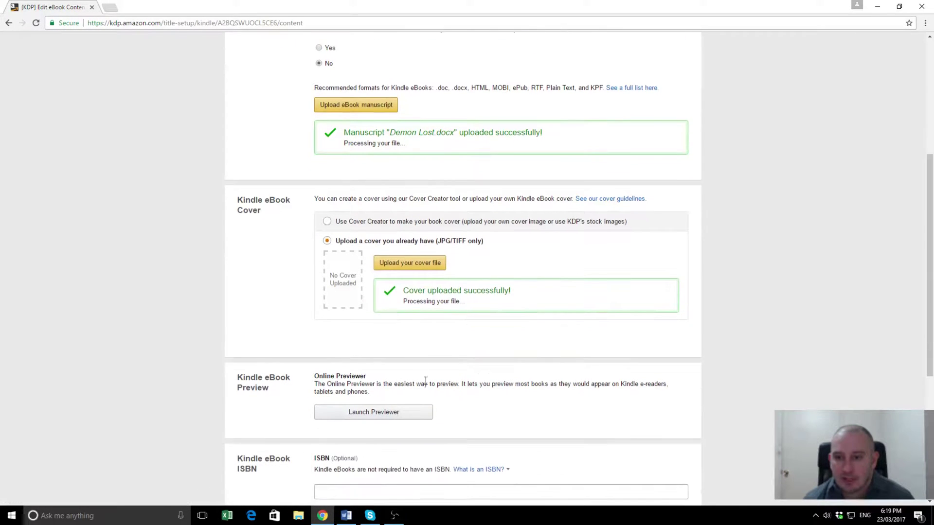
{"action": "scroll", "coordinate": [208, 345], "scroll_direction": "down", "scroll_amount": 1}
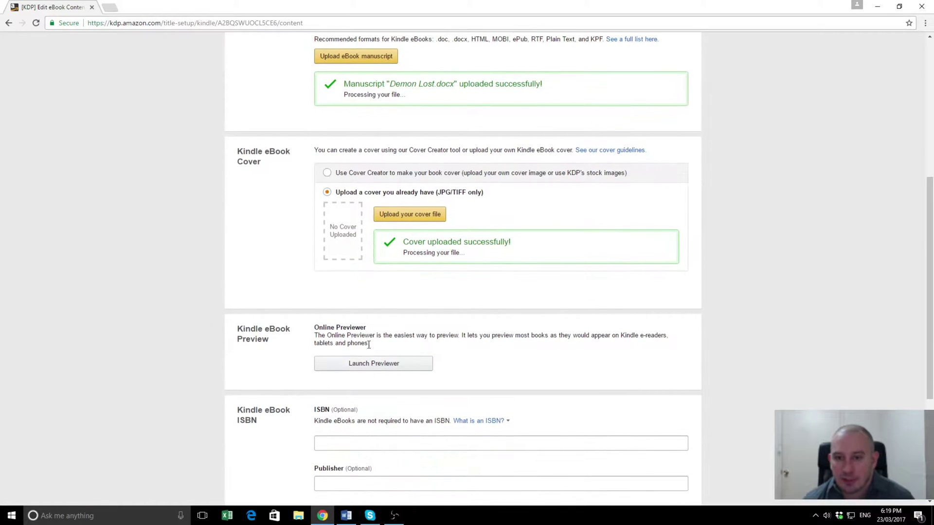
{"action": "left_click", "coordinate": [394, 516]}
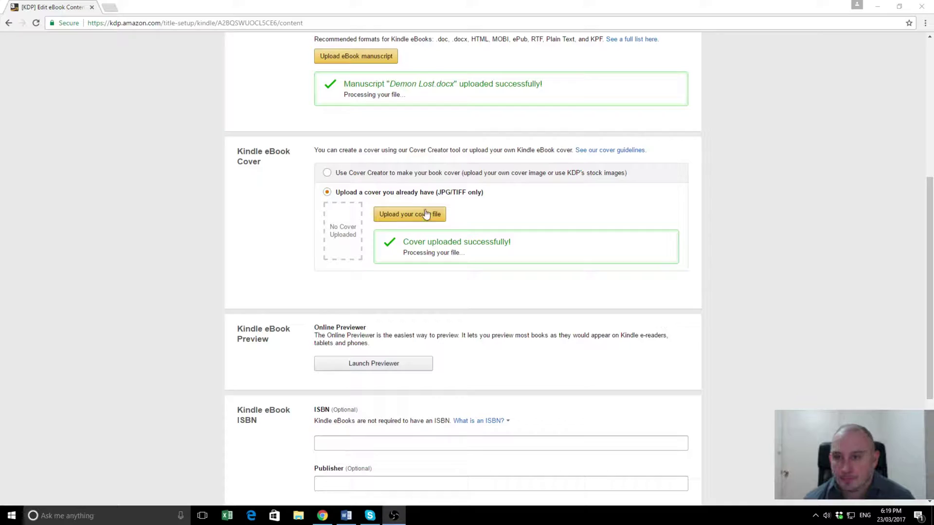
Step: Launch the Previewer to show Demon Lost's title page in Tablet view
{"action": "left_click", "coordinate": [377, 365]}
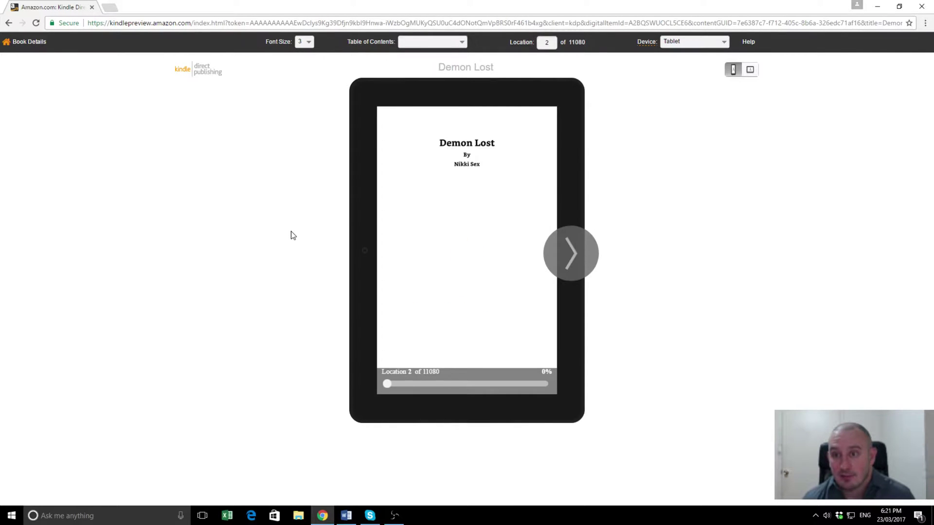
Step: Page through the tablet preview from the title page and contents to the Prologue
{"action": "left_click", "coordinate": [567, 261]}
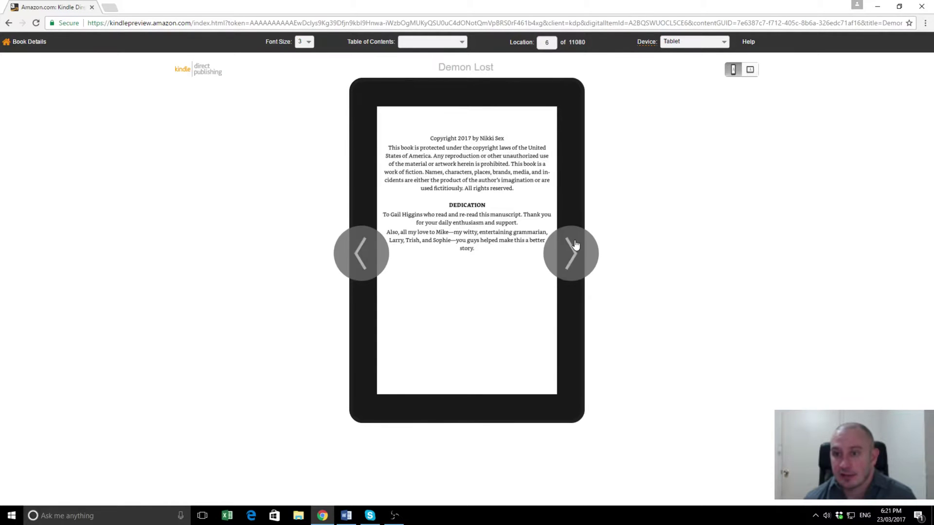
{"action": "left_click", "coordinate": [574, 245]}
{"action": "left_click", "coordinate": [573, 248]}
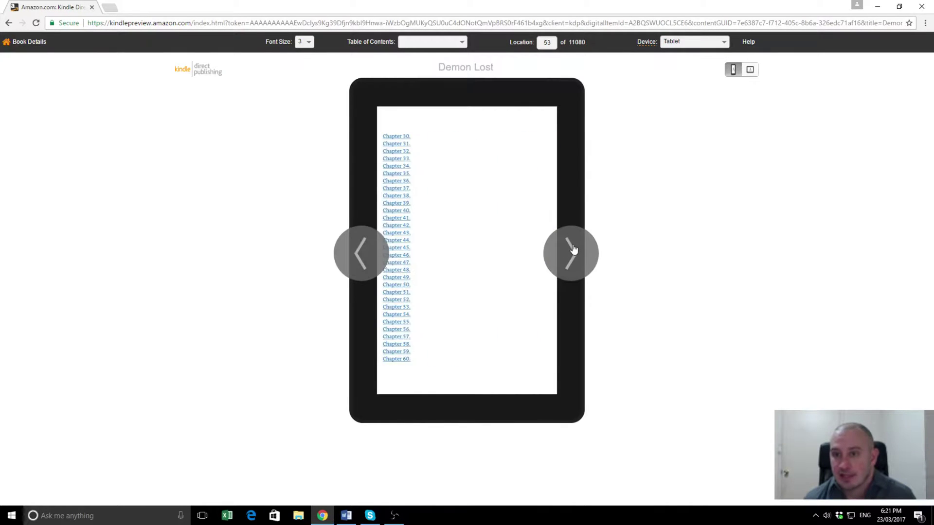
{"action": "left_click", "coordinate": [572, 246]}
{"action": "left_click", "coordinate": [573, 244]}
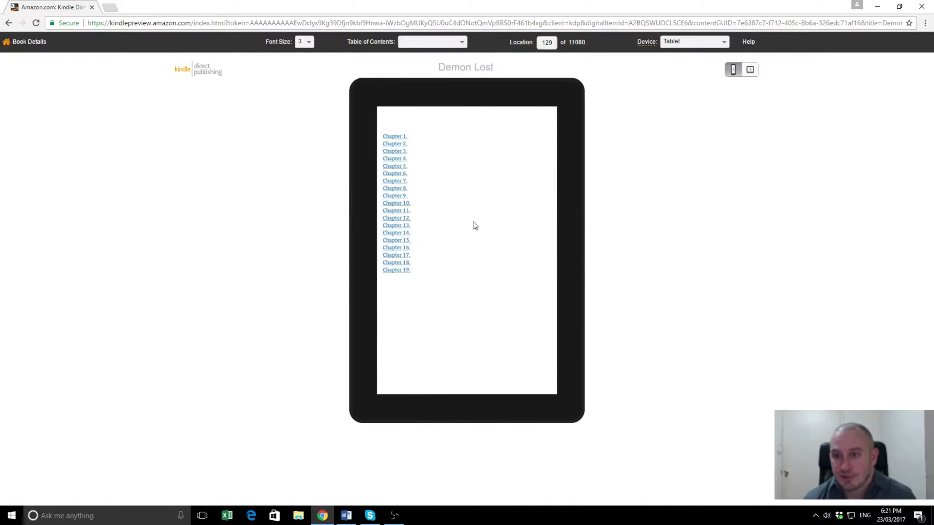
{"action": "left_click", "coordinate": [581, 247]}
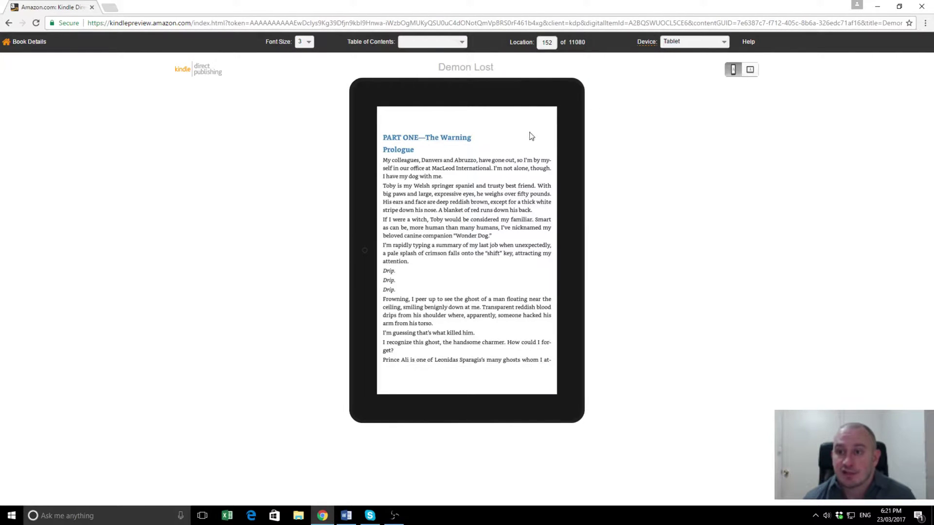
Step: Preview the Prologue on the Phone, then on the Kindle E-reader device
{"action": "left_click", "coordinate": [723, 43]}
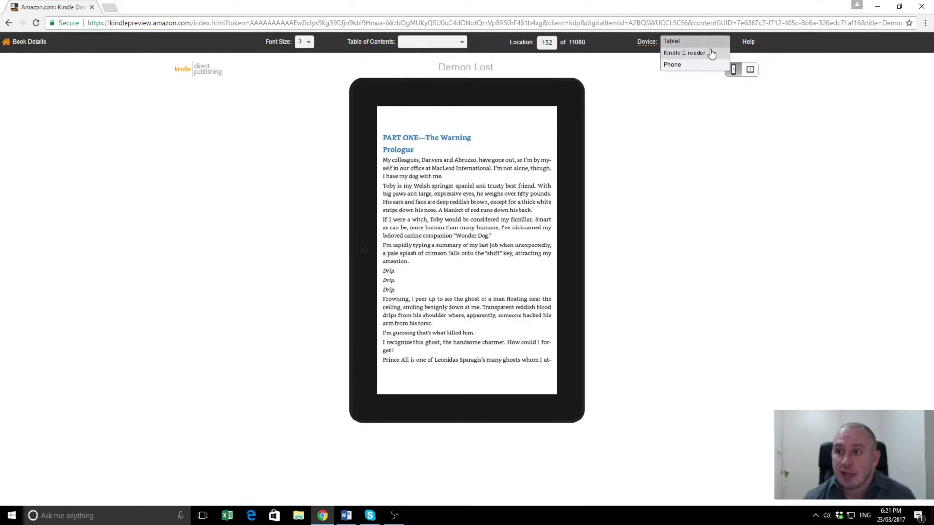
{"action": "left_click", "coordinate": [689, 66]}
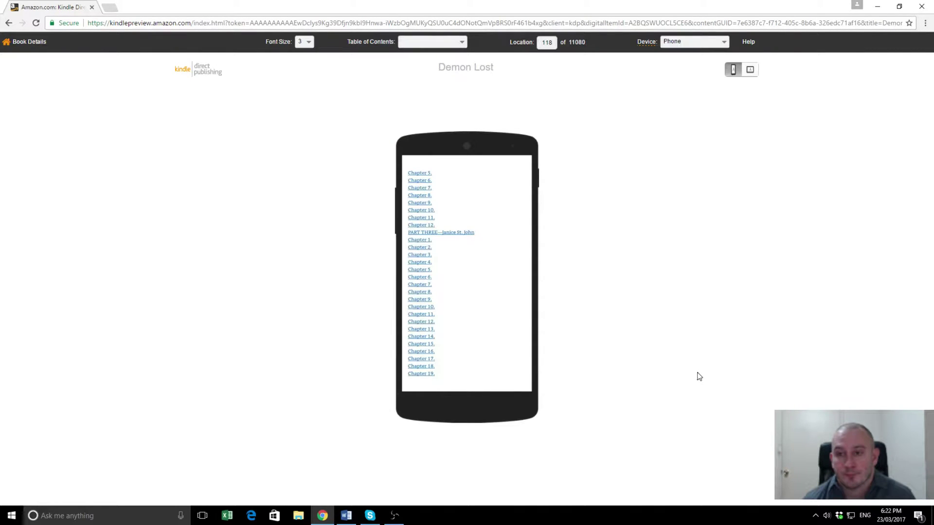
{"action": "left_click", "coordinate": [521, 270]}
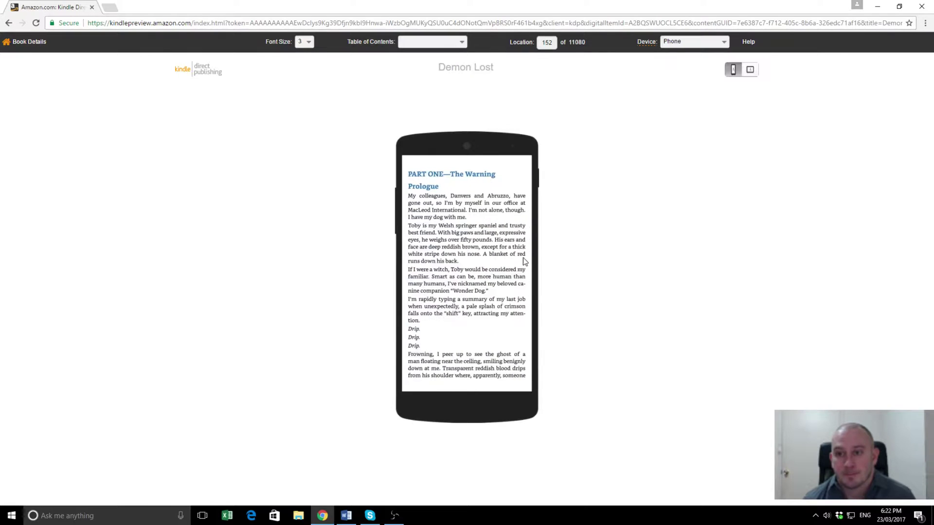
{"action": "left_click", "coordinate": [722, 41]}
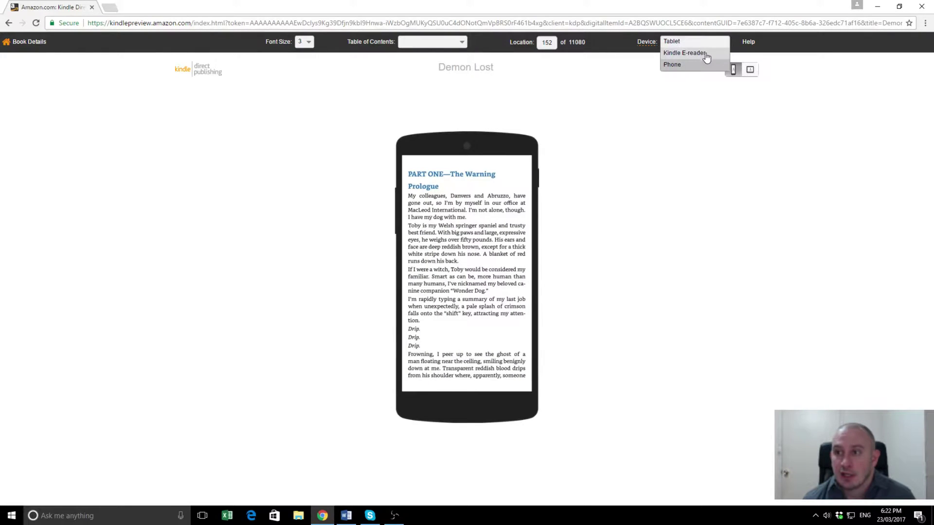
{"action": "left_click", "coordinate": [706, 58]}
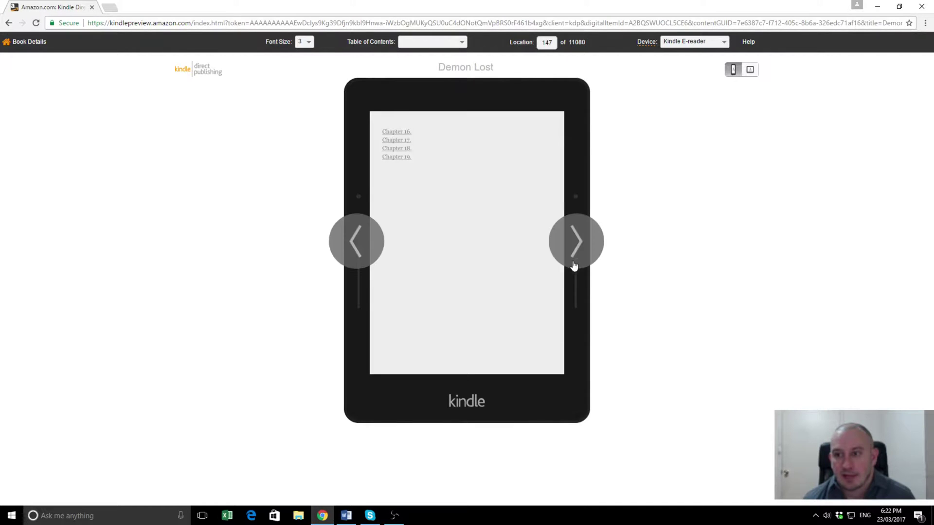
{"action": "left_click", "coordinate": [574, 250]}
{"action": "left_click", "coordinate": [575, 249]}
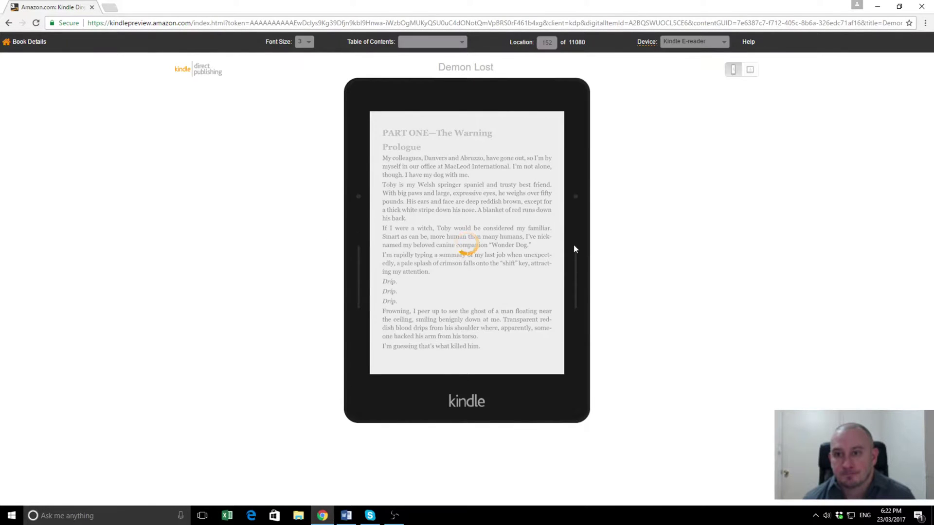
Step: Return to the content page and enter publisher 'Ashton Publishing Group'
{"action": "left_click", "coordinate": [38, 43]}
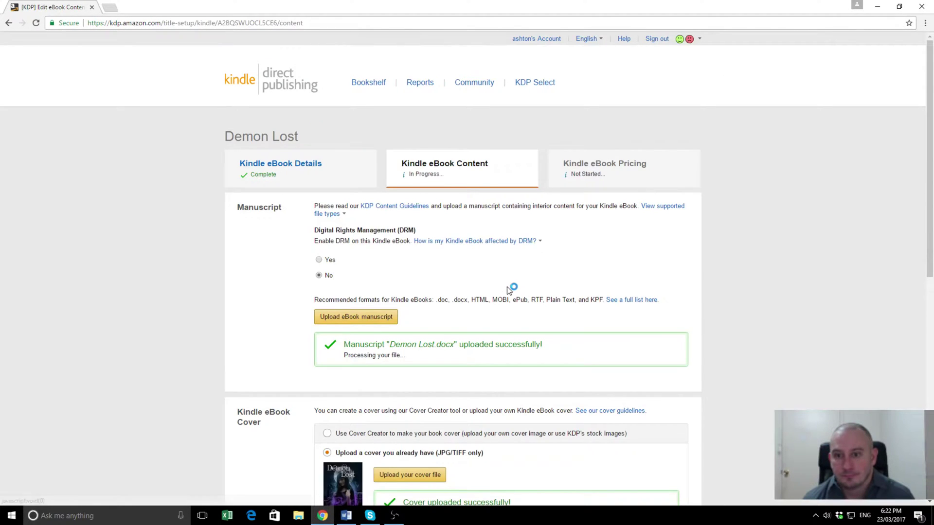
{"action": "scroll", "coordinate": [537, 308], "scroll_direction": "down", "scroll_amount": 9}
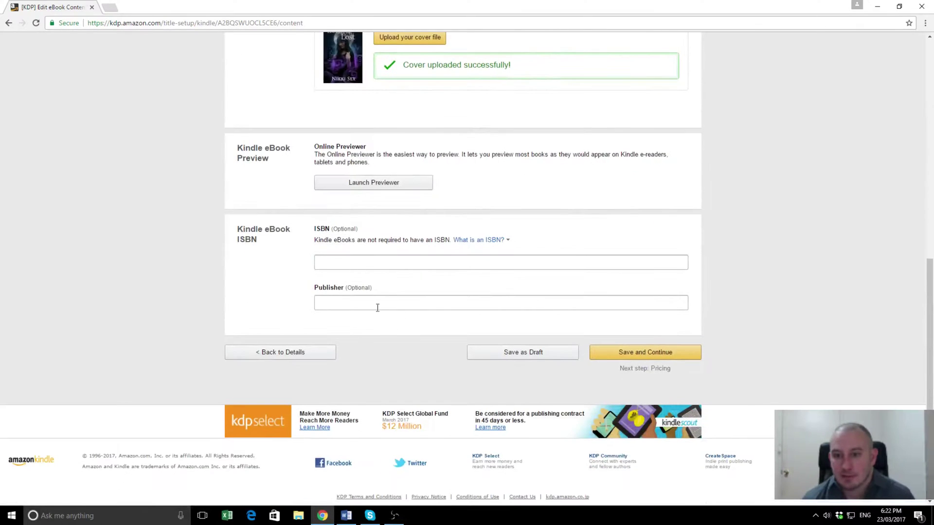
{"action": "left_click", "coordinate": [371, 302]}
{"action": "type", "text": "Ash"}
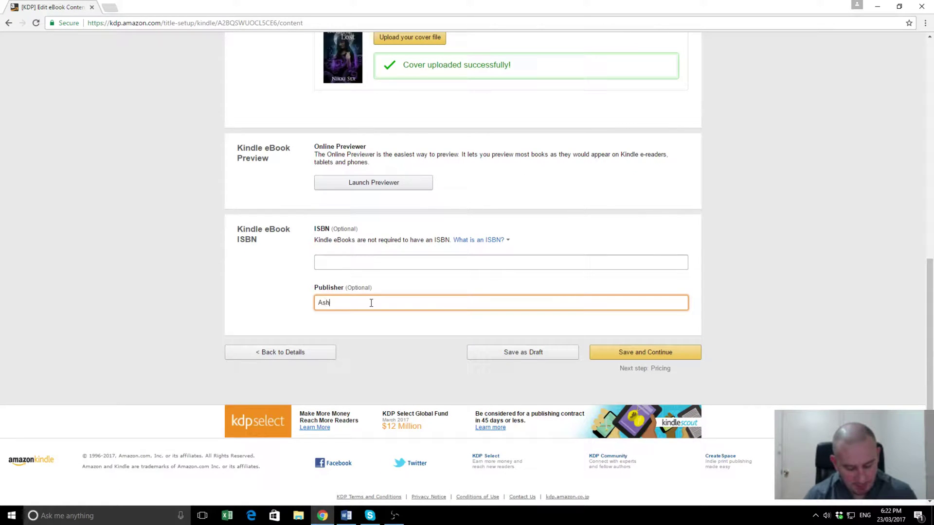
{"action": "type", "text": "ton Publish"}
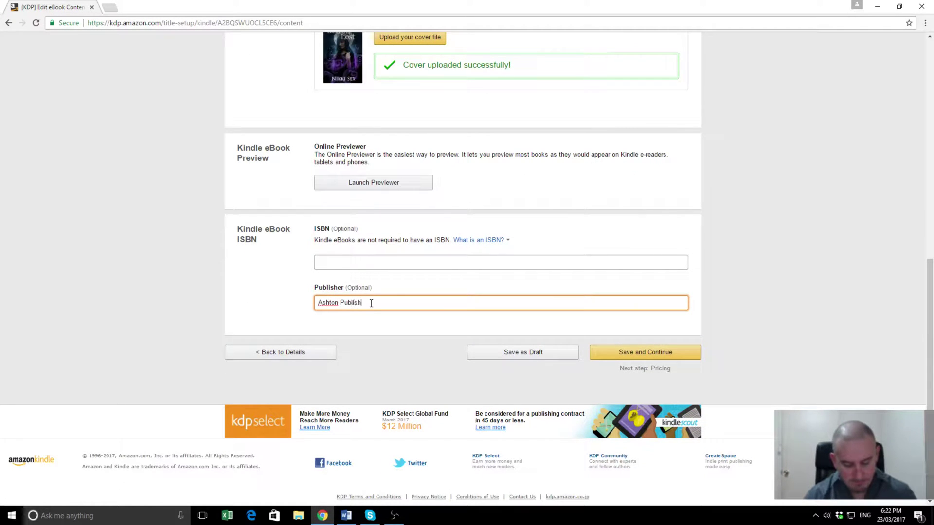
{"action": "type", "text": "ing Group"}
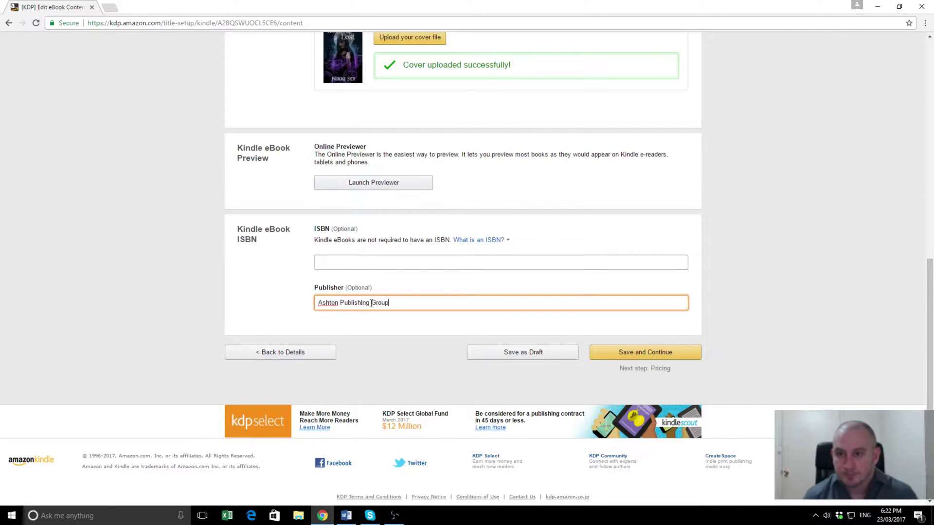
Step: Leave the ISBN blank after viewing the 'What is an ISBN?' explanation
{"action": "left_click", "coordinate": [334, 260]}
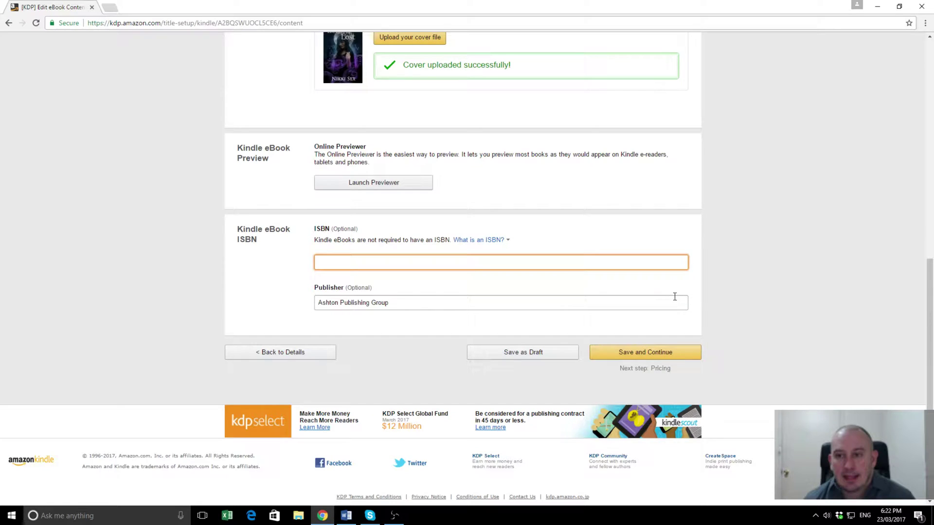
{"action": "left_click", "coordinate": [481, 240]}
{"action": "key", "text": "Tab"}
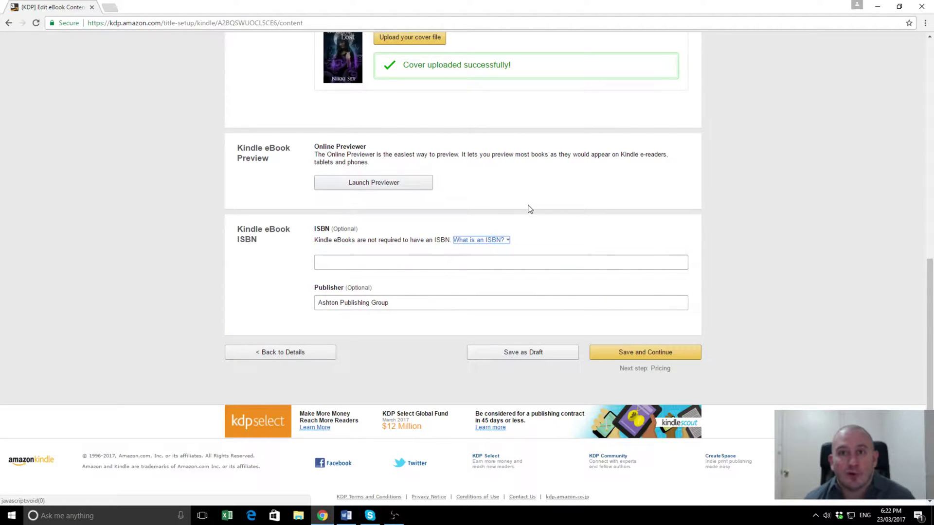
{"action": "left_click", "coordinate": [468, 239]}
{"action": "left_click", "coordinate": [448, 237]}
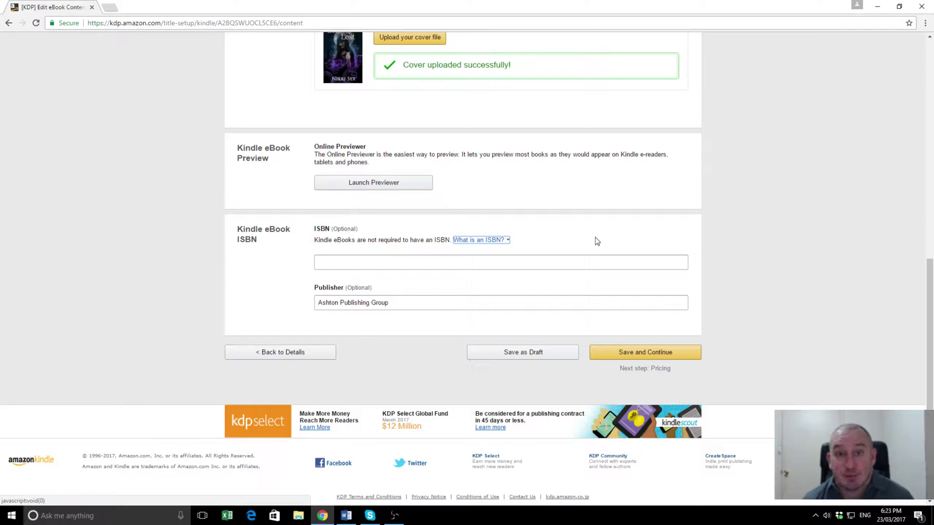
Step: Save the content settings and continue to the Kindle eBook Pricing page
{"action": "left_click", "coordinate": [635, 355]}
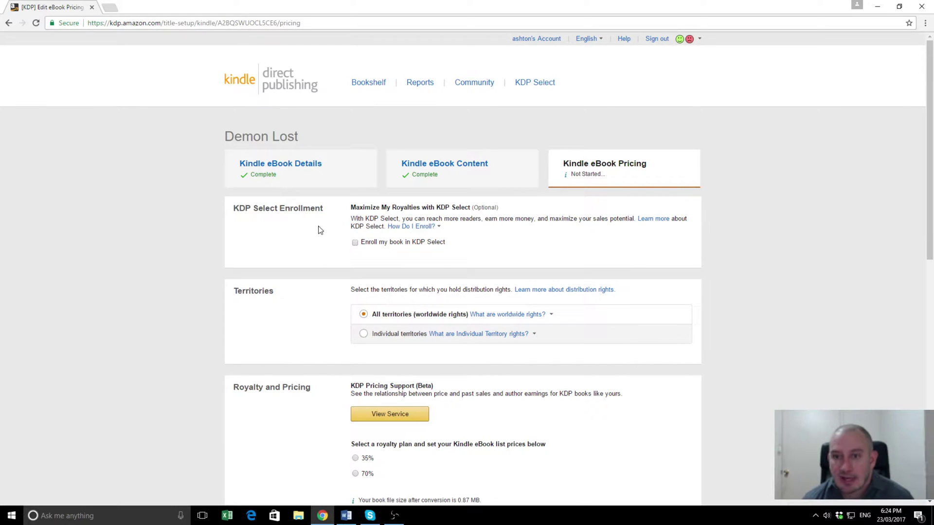
Step: Tick 'Enroll my book in KDP Select' for Demon Lost
{"action": "left_click", "coordinate": [355, 244]}
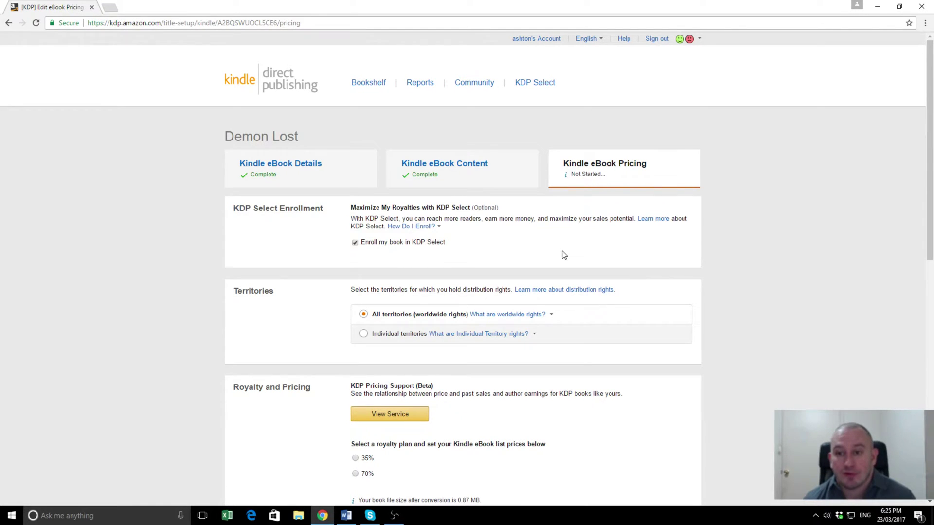
{"action": "scroll", "coordinate": [474, 209], "scroll_direction": "down", "scroll_amount": 2}
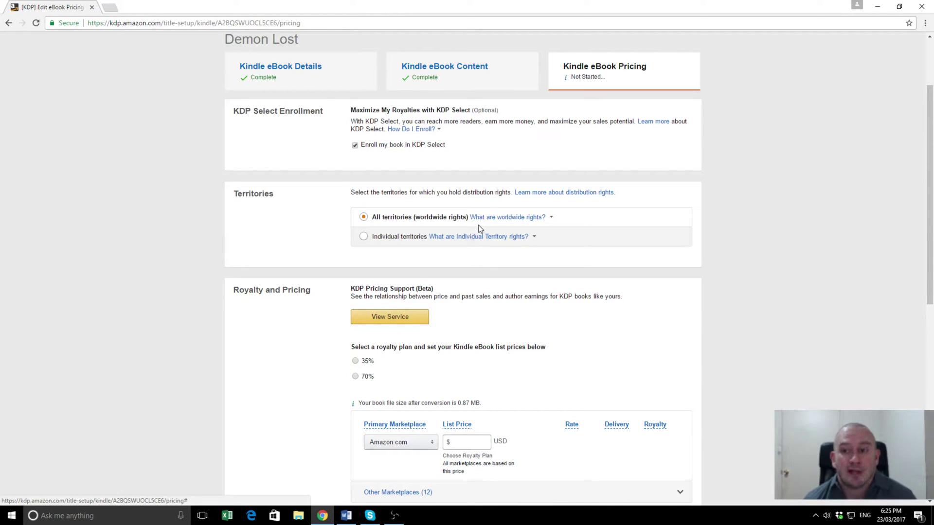
{"action": "left_click", "coordinate": [461, 237]}
{"action": "left_click", "coordinate": [291, 237]}
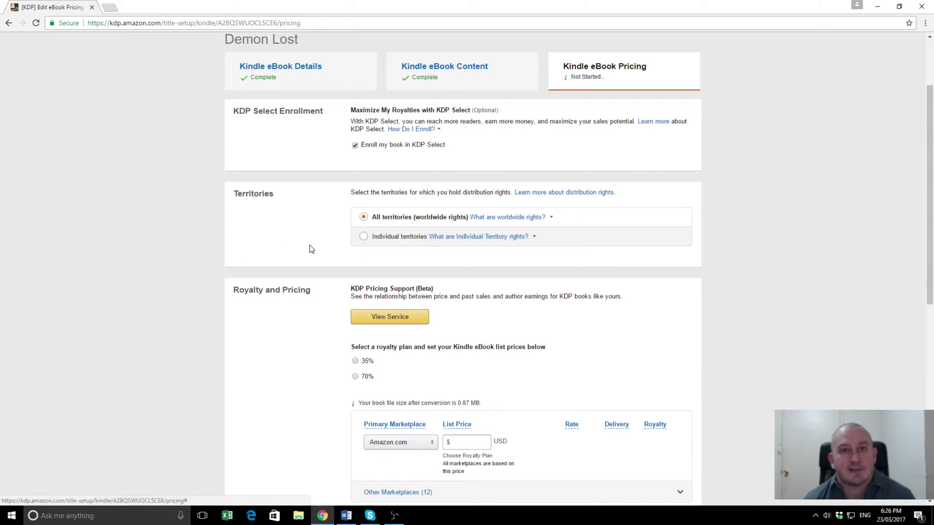
{"action": "scroll", "coordinate": [307, 225], "scroll_direction": "down", "scroll_amount": 3}
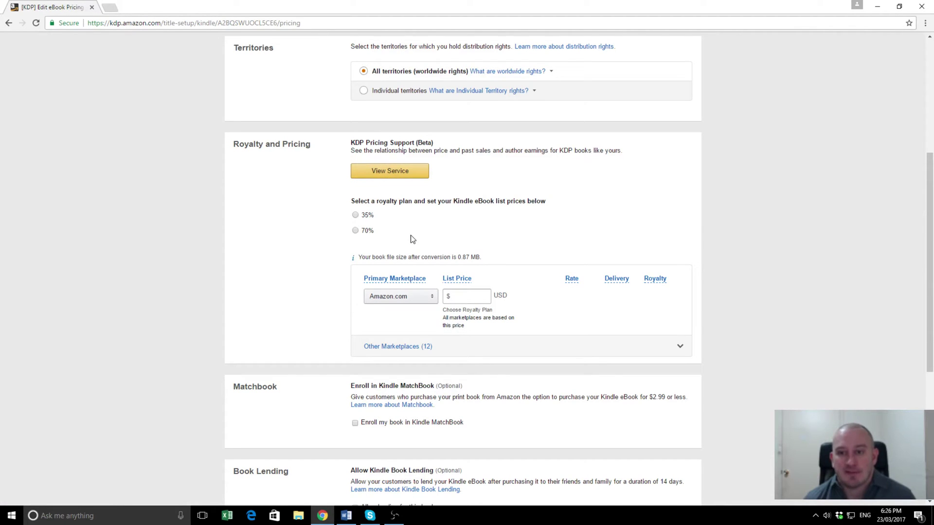
Step: Select the 70% royalty plan after comparing with 35% and reviewing the $2.99–$9.99 price rule
{"action": "left_click", "coordinate": [355, 232]}
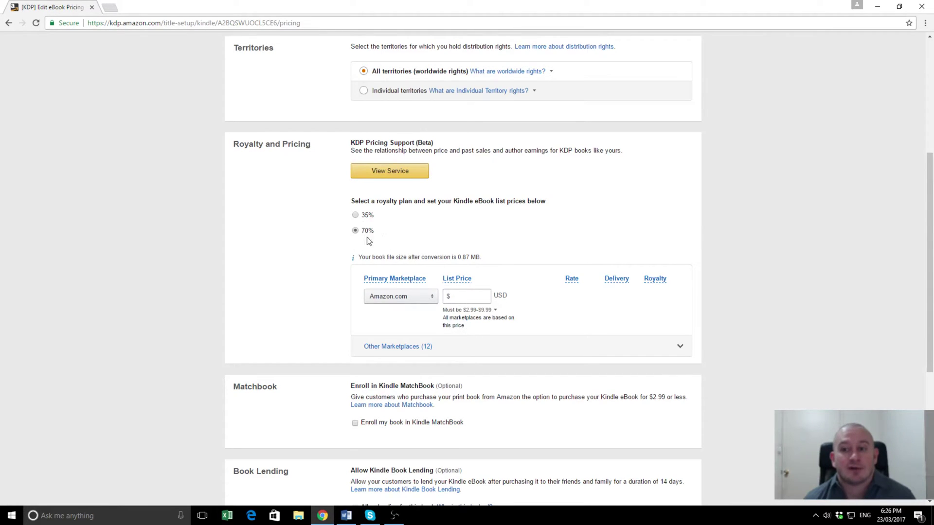
{"action": "left_click", "coordinate": [447, 310]}
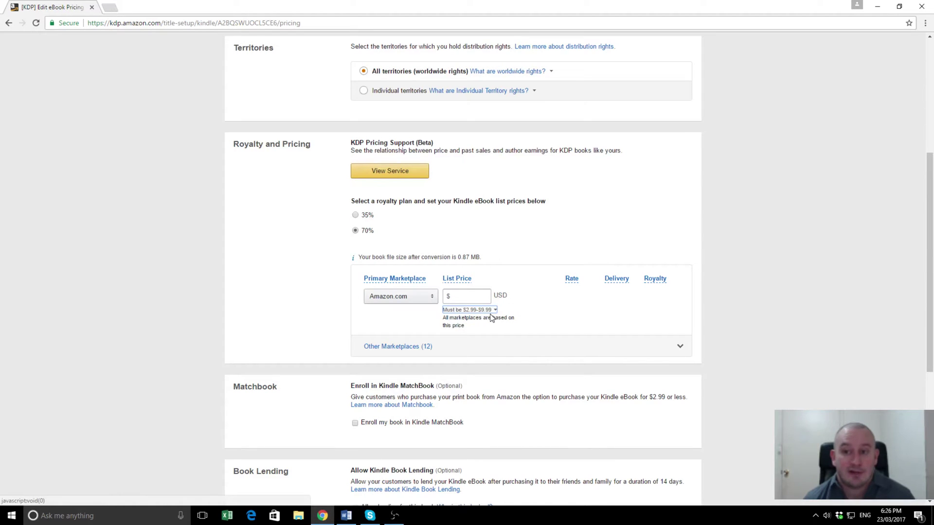
{"action": "left_click", "coordinate": [355, 216]}
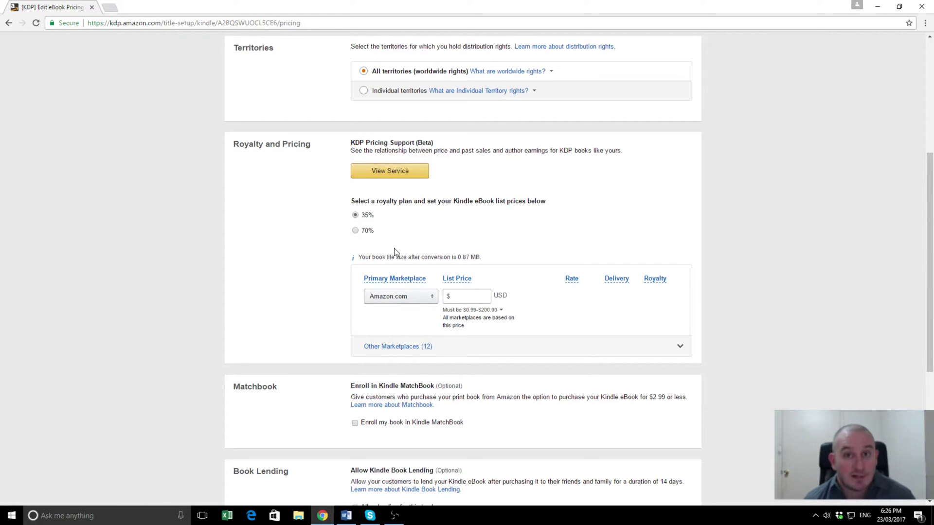
{"action": "left_click", "coordinate": [355, 232]}
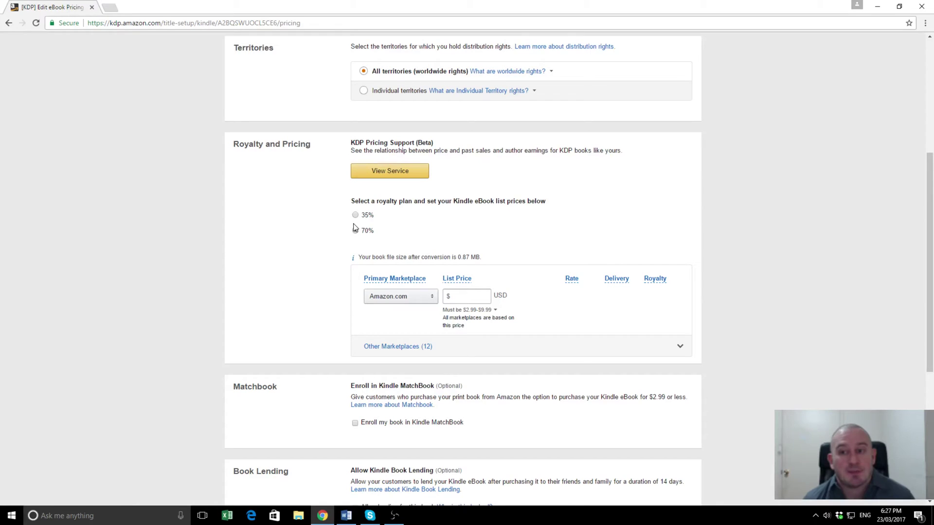
{"action": "left_click", "coordinate": [459, 295]}
{"action": "left_click", "coordinate": [459, 279]}
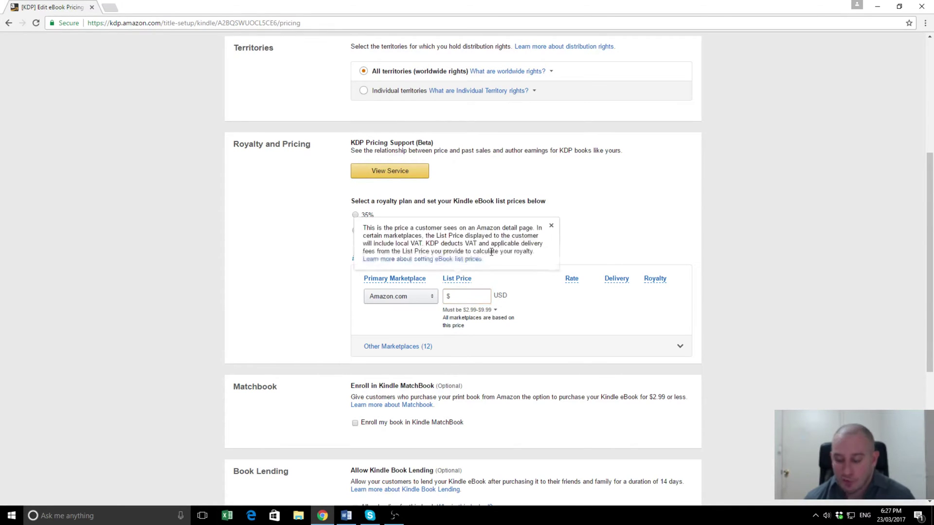
{"action": "left_click", "coordinate": [464, 294]}
{"action": "left_click", "coordinate": [310, 234]}
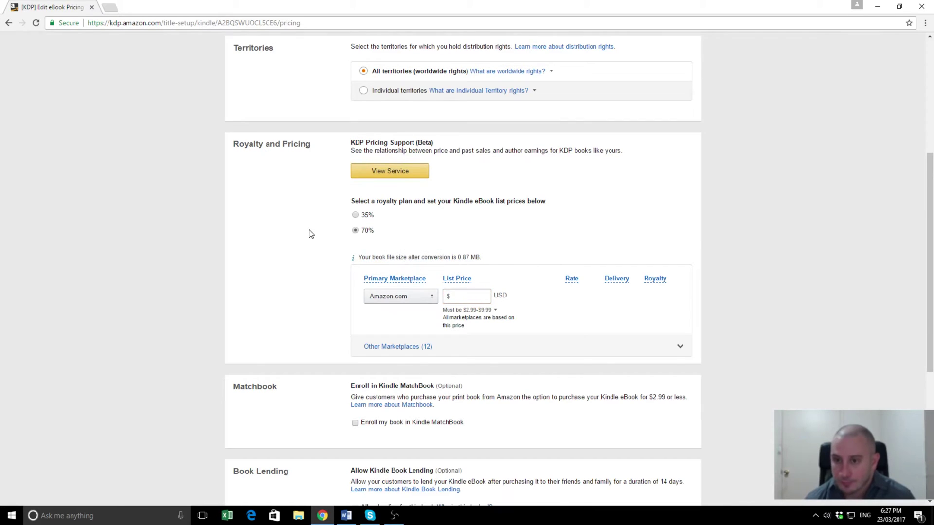
Step: Enter a $2.99 Amazon.com list price, giving a $2.00 royalty
{"action": "left_click", "coordinate": [477, 293]}
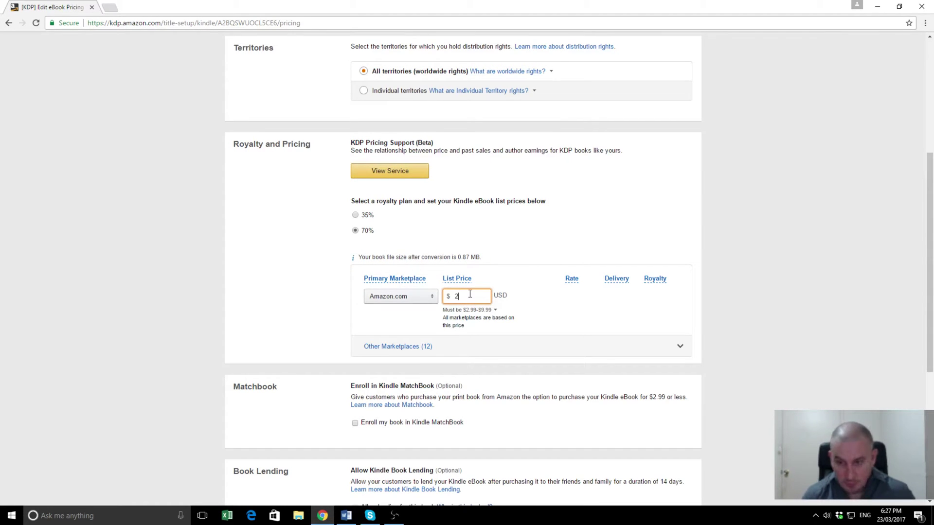
{"action": "type", "text": "2.99"}
{"action": "left_click", "coordinate": [292, 265]}
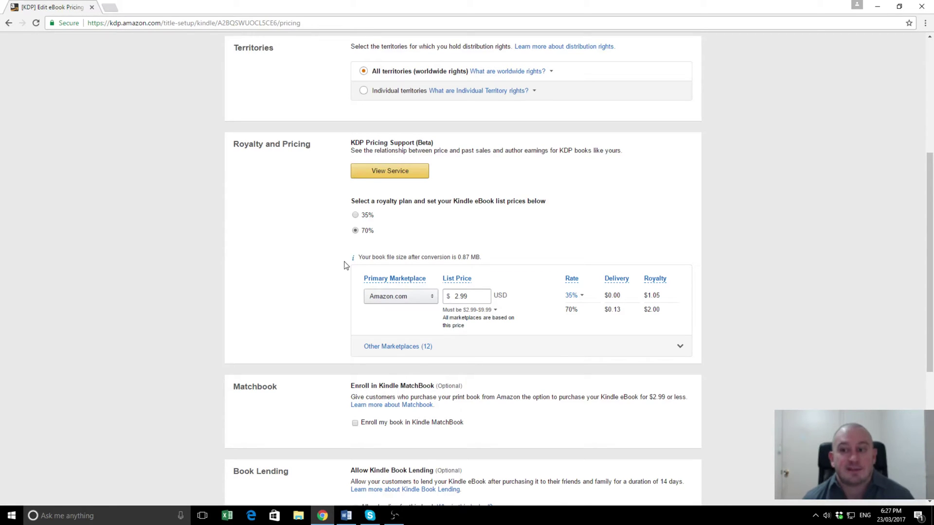
Step: Enroll Demon Lost in Kindle MatchBook and set its MatchBook price to Free
{"action": "scroll", "coordinate": [284, 228], "scroll_direction": "down", "scroll_amount": 3}
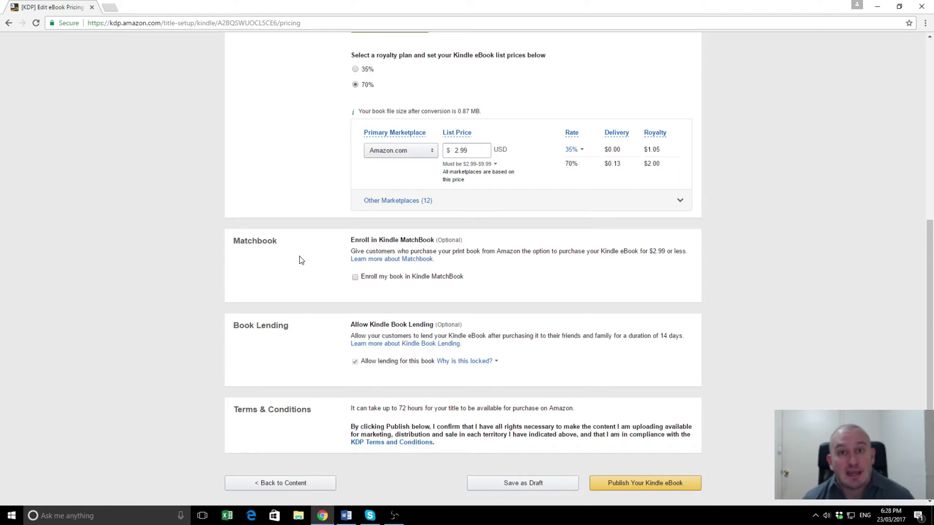
{"action": "left_click", "coordinate": [355, 278]}
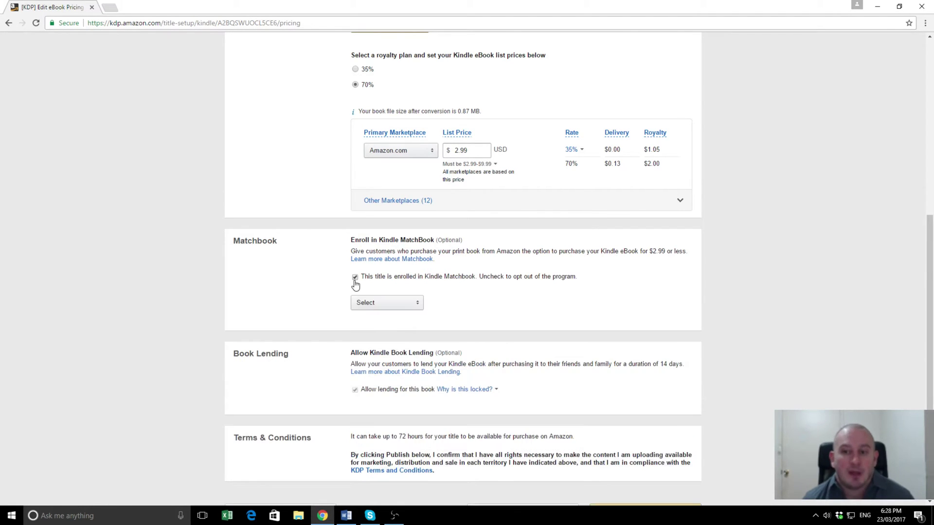
{"action": "left_click", "coordinate": [411, 306]}
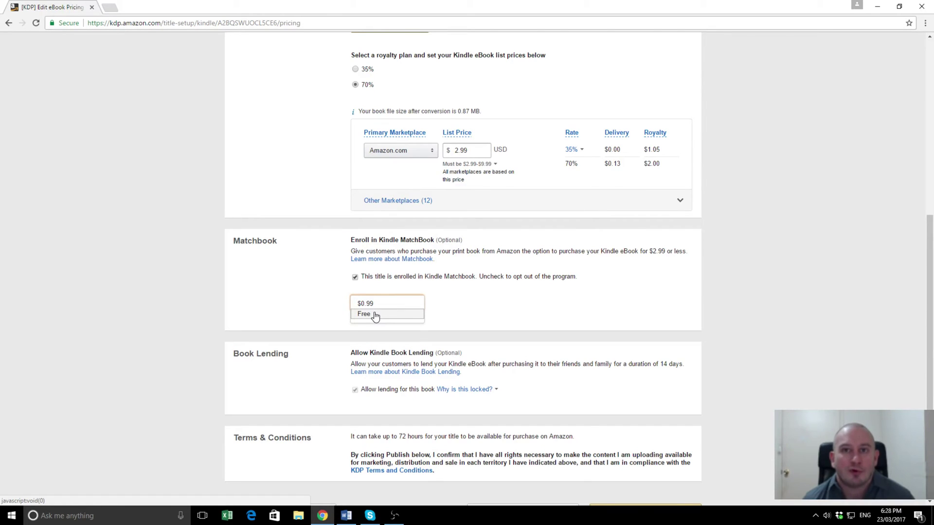
{"action": "left_click", "coordinate": [375, 315]}
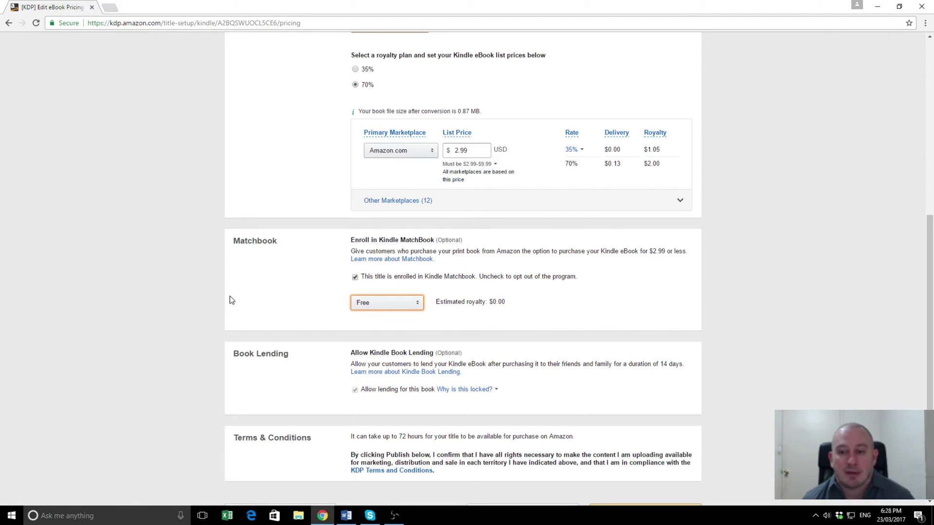
{"action": "scroll", "coordinate": [232, 298], "scroll_direction": "down", "scroll_amount": 1}
{"action": "scroll", "coordinate": [235, 295], "scroll_direction": "down", "scroll_amount": 1}
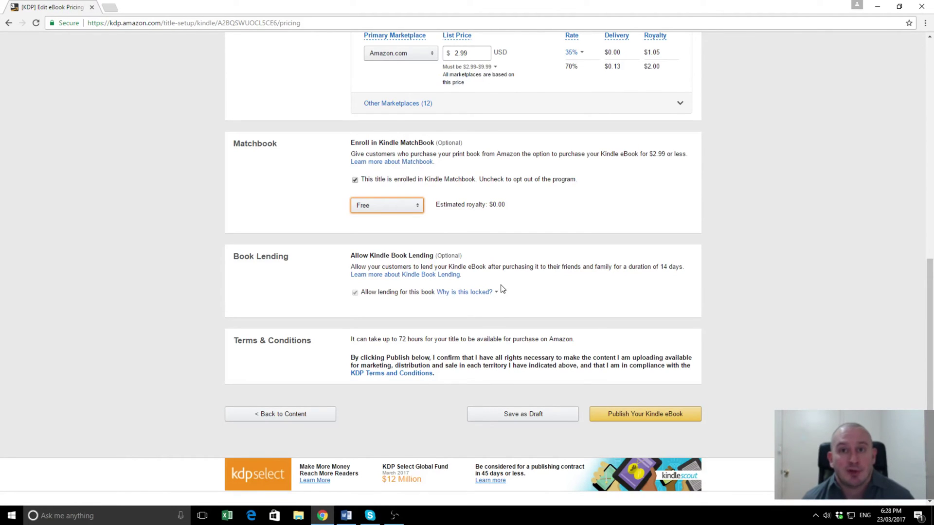
{"action": "scroll", "coordinate": [240, 272], "scroll_direction": "down", "scroll_amount": 1}
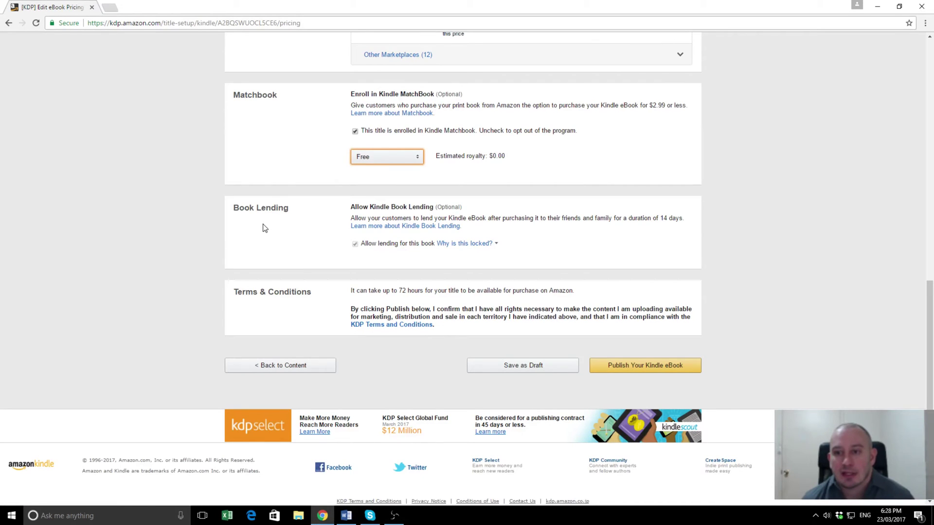
{"action": "scroll", "coordinate": [262, 223], "scroll_direction": "up", "scroll_amount": 1}
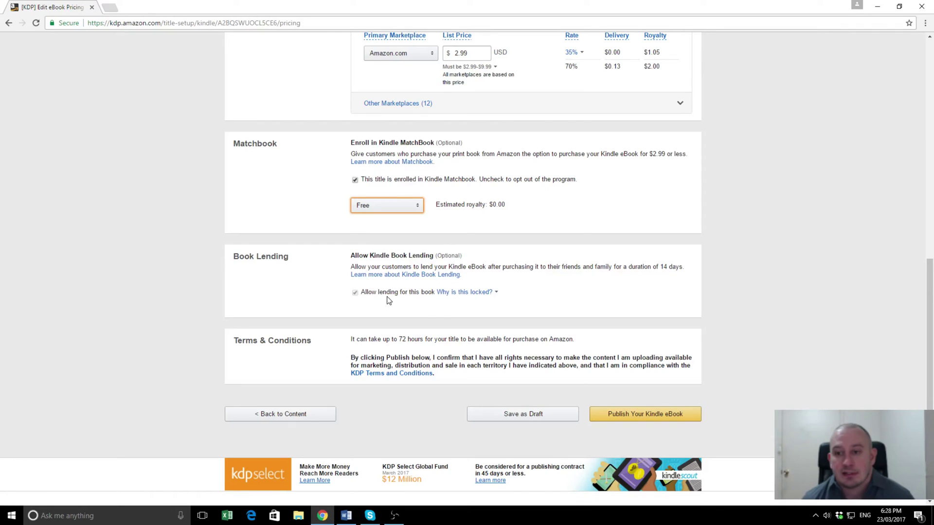
{"action": "left_click", "coordinate": [441, 294]}
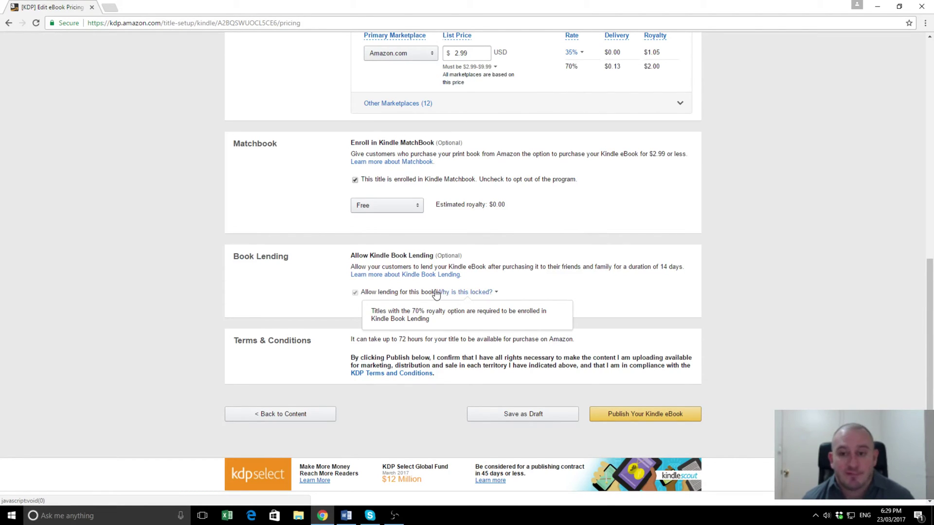
{"action": "left_click", "coordinate": [442, 294]}
{"action": "scroll", "coordinate": [213, 238], "scroll_direction": "down", "scroll_amount": 1}
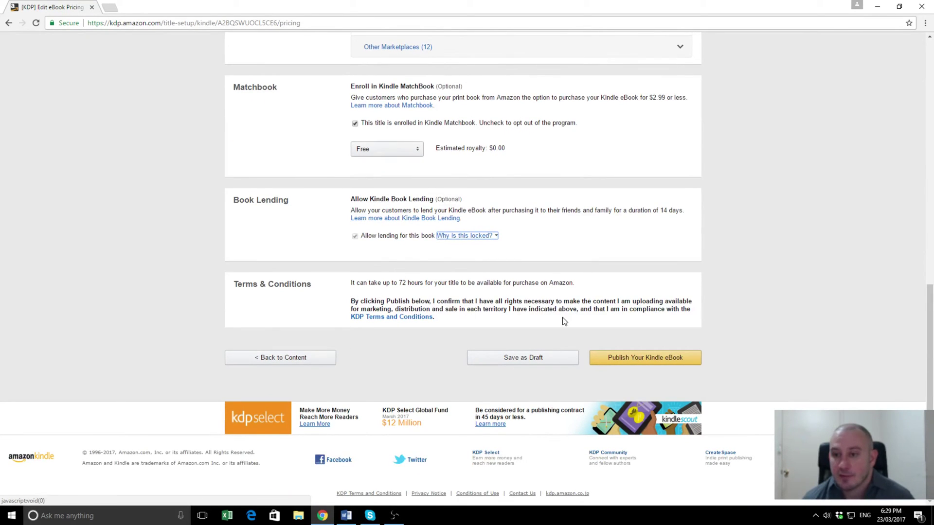
Step: Submit the Demon Lost Kindle eBook for publishing
{"action": "left_click", "coordinate": [633, 360]}
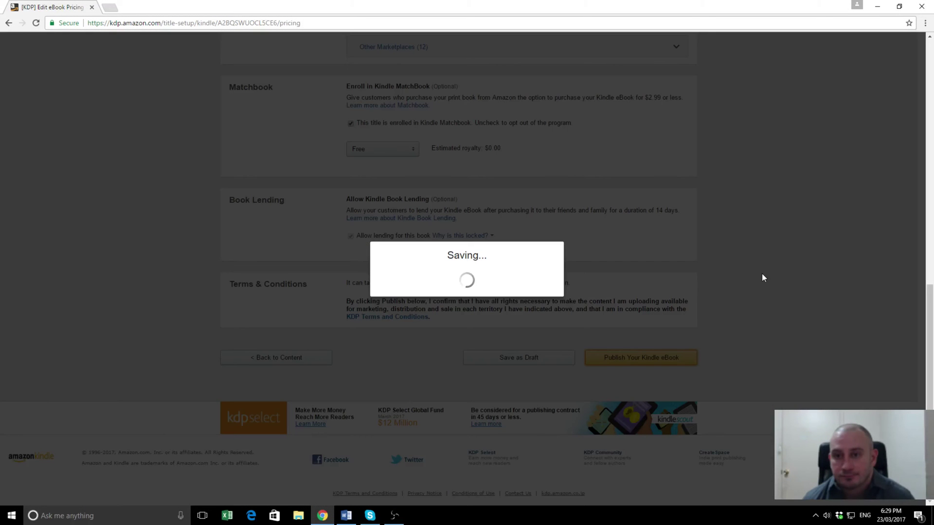